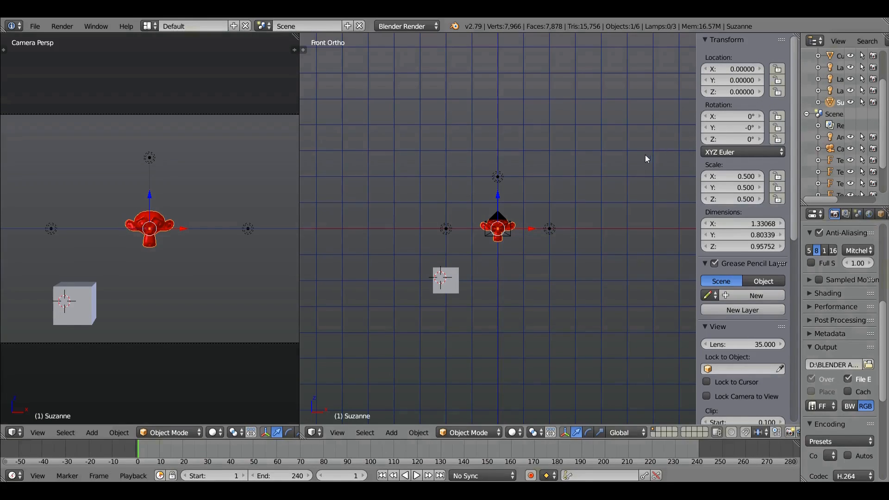
# Examine the location values of the three lamps around the monkey head.
pyautogui.rightClick(446, 233)
pyautogui.rightClick(502, 178)
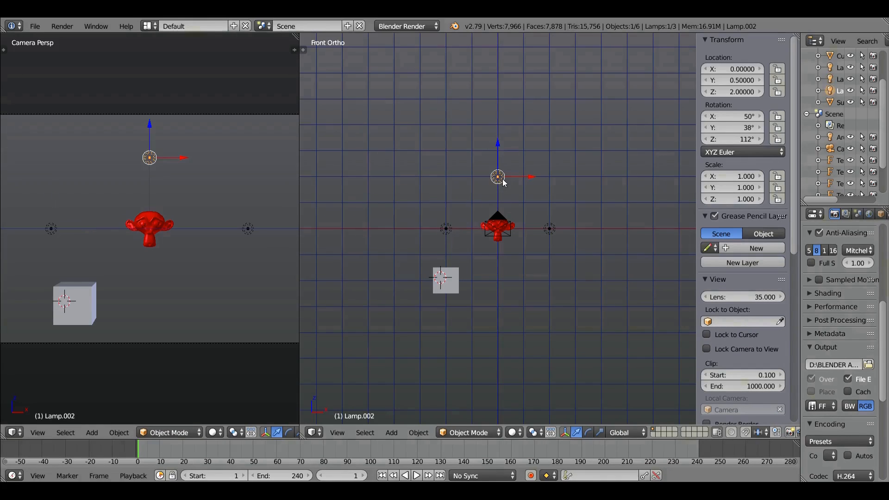
pyautogui.rightClick(547, 225)
pyautogui.rightClick(502, 180)
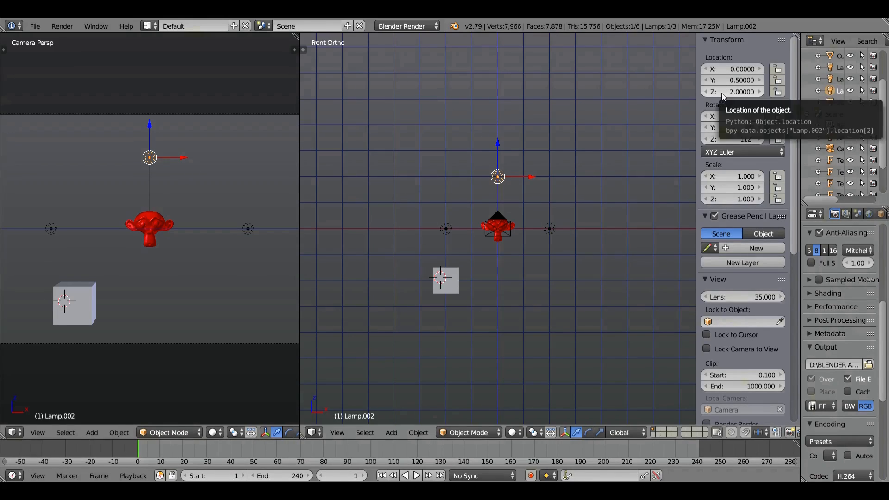
pyautogui.rightClick(443, 230)
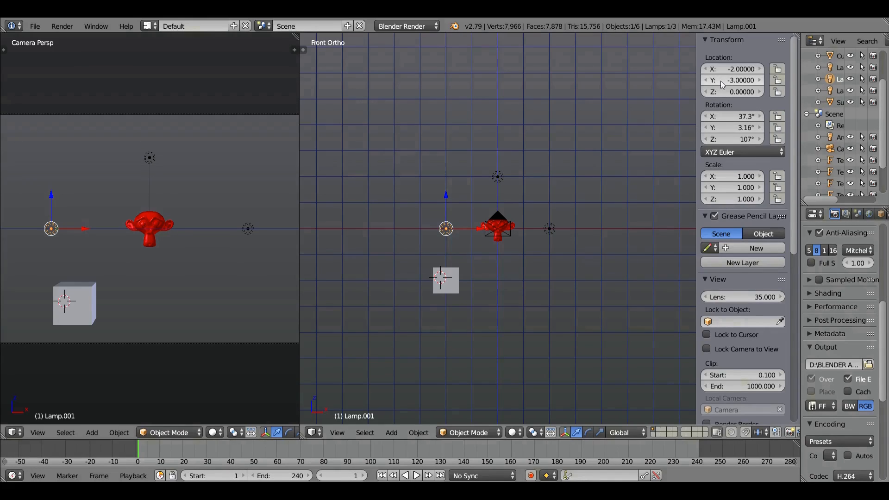
pyautogui.rightClick(551, 229)
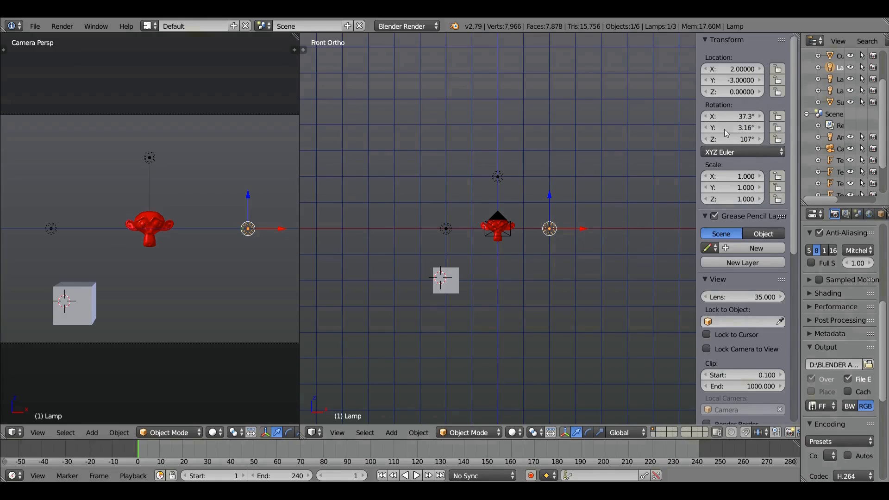
# Widen the properties area and examine the colour and energy settings of each of the three point lamps.
pyautogui.moveTo(801, 283); pyautogui.dragTo(694, 314)
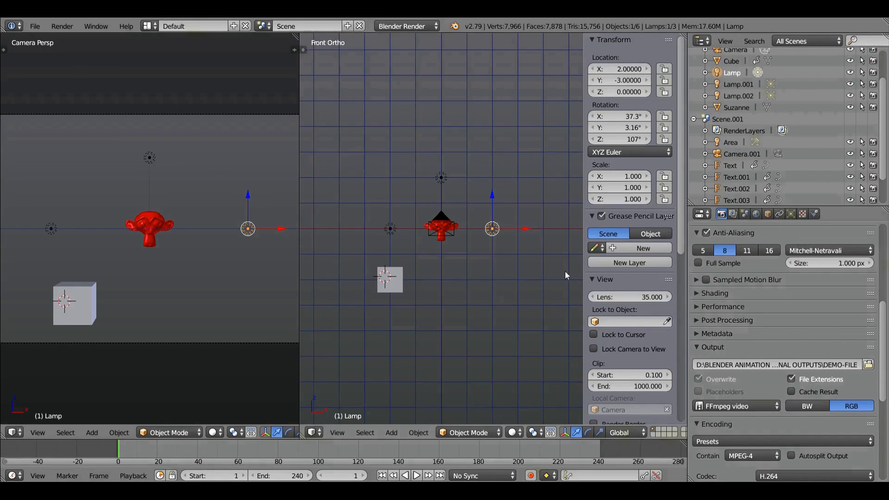
pyautogui.click(788, 215)
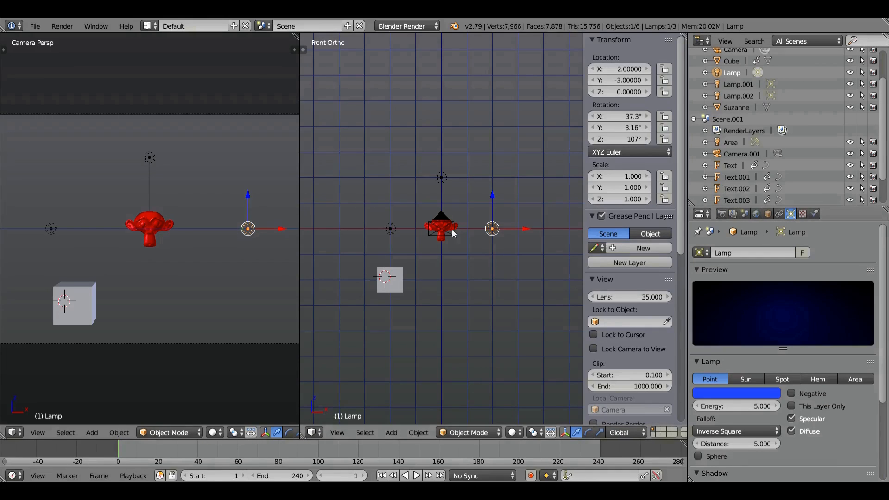
pyautogui.rightClick(391, 228)
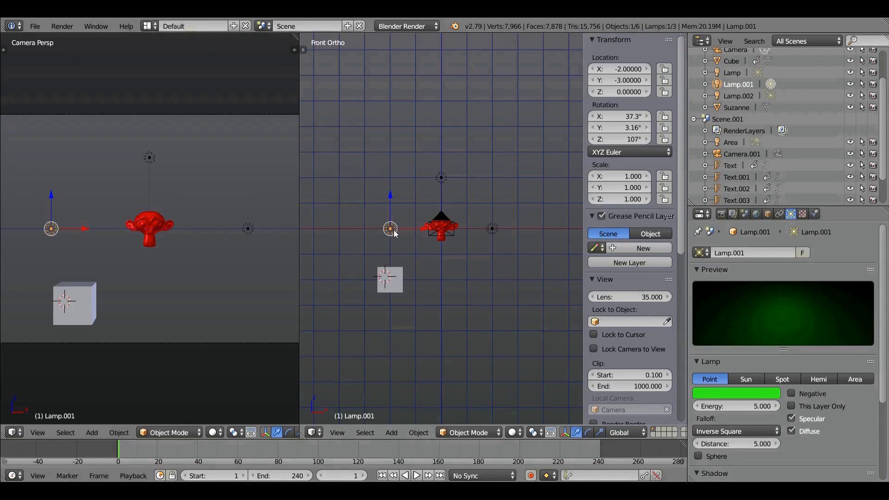
pyautogui.rightClick(444, 179)
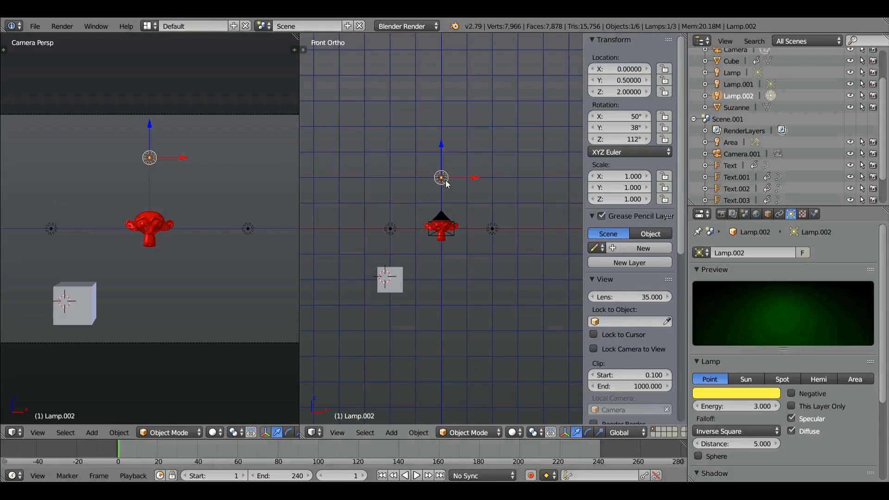
pyautogui.rightClick(493, 228)
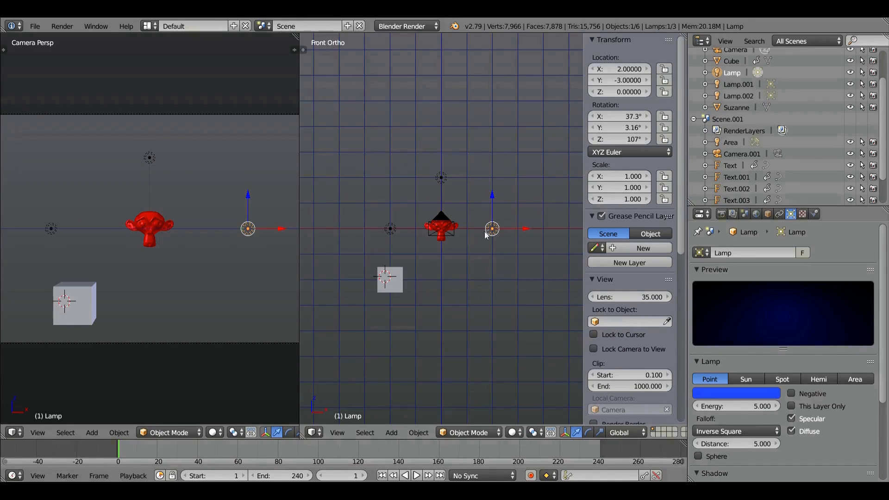
pyautogui.rightClick(392, 232)
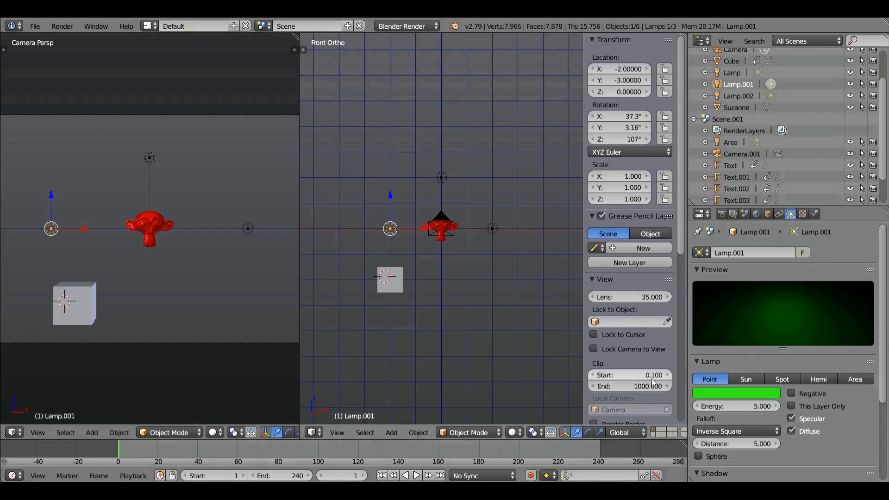
pyautogui.rightClick(445, 180)
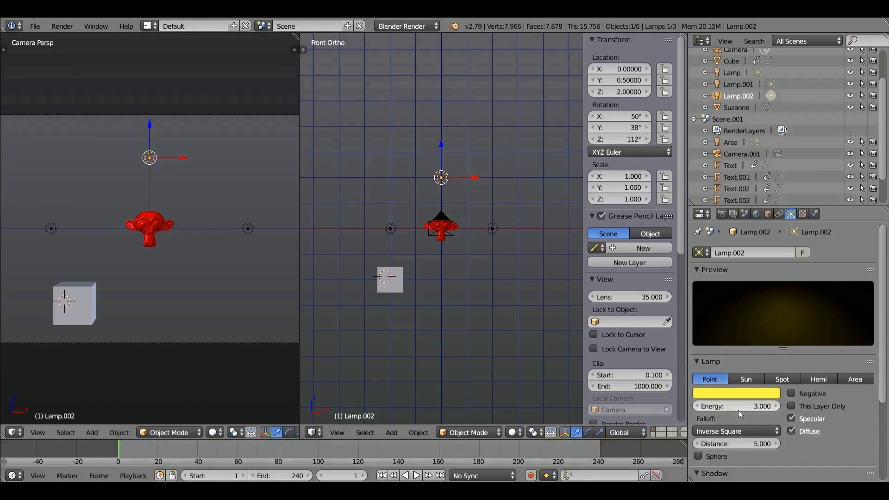
pyautogui.rightClick(393, 231)
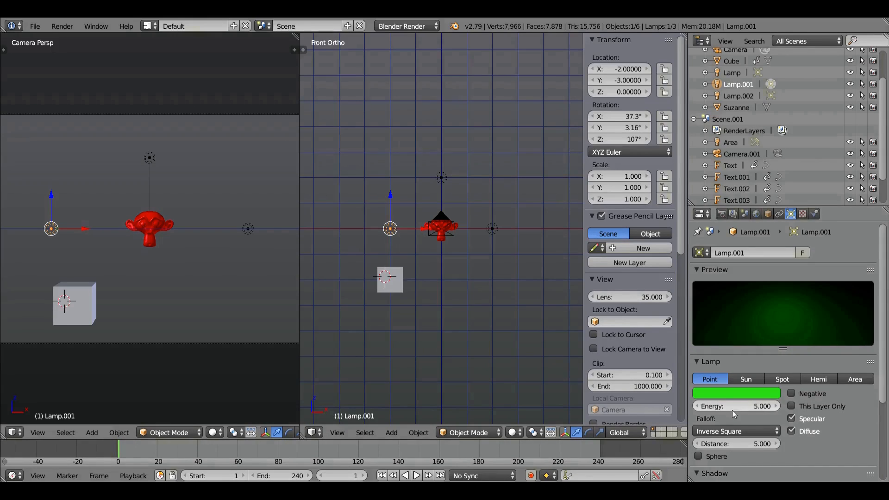
pyautogui.rightClick(493, 230)
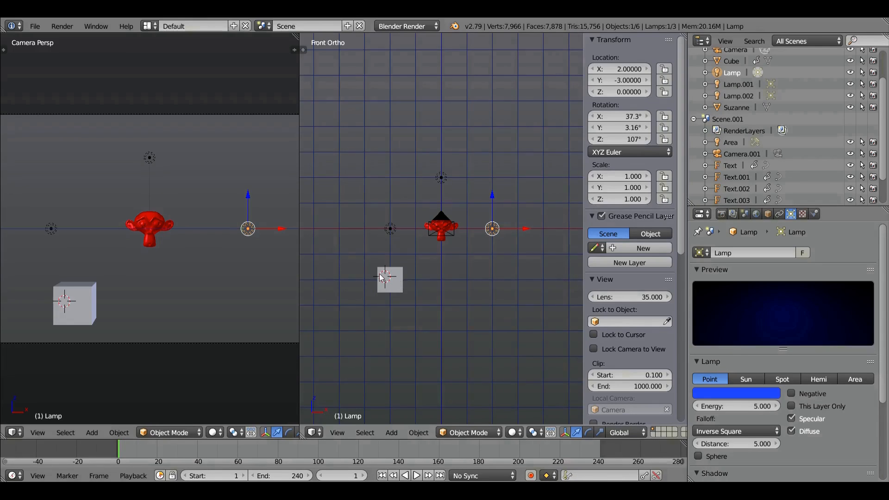
# Check the camera's location in the right orthographic view, and switch that viewport to a fitted camera view.
pyautogui.press('KP_3')
pyautogui.scroll(-3, 379, 277)
pyautogui.scroll(-1, 377, 261)
pyautogui.rightClick(307, 229)
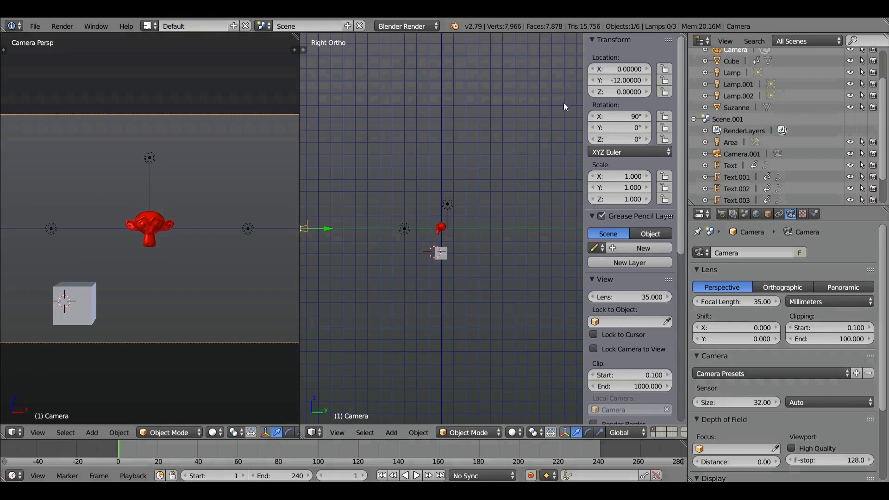
pyautogui.scroll(1, 457, 209)
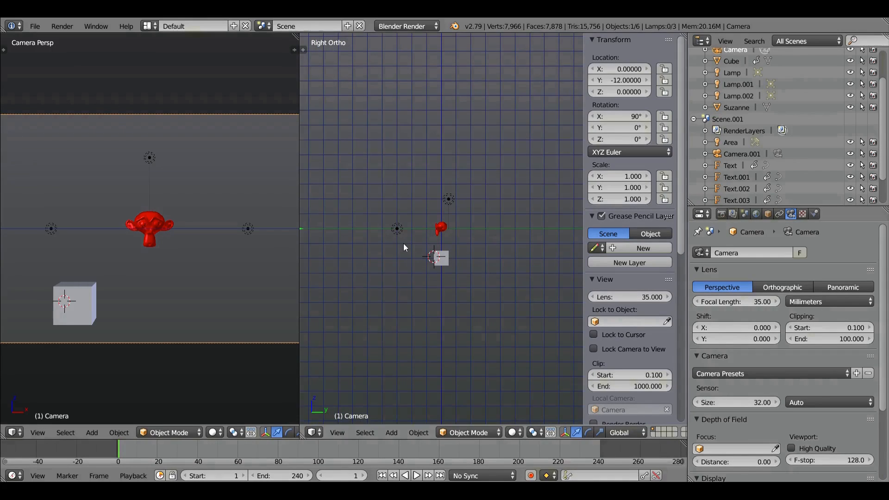
pyautogui.scroll(-1, 400, 244)
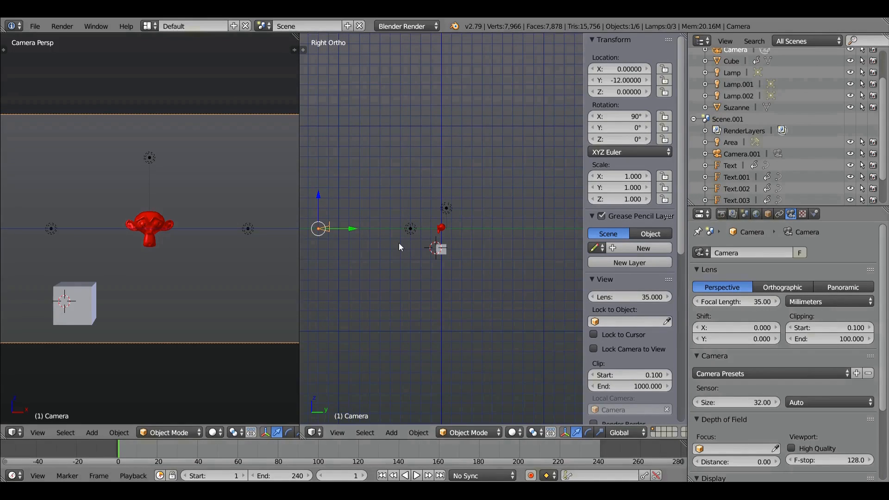
pyautogui.press('KP_0')
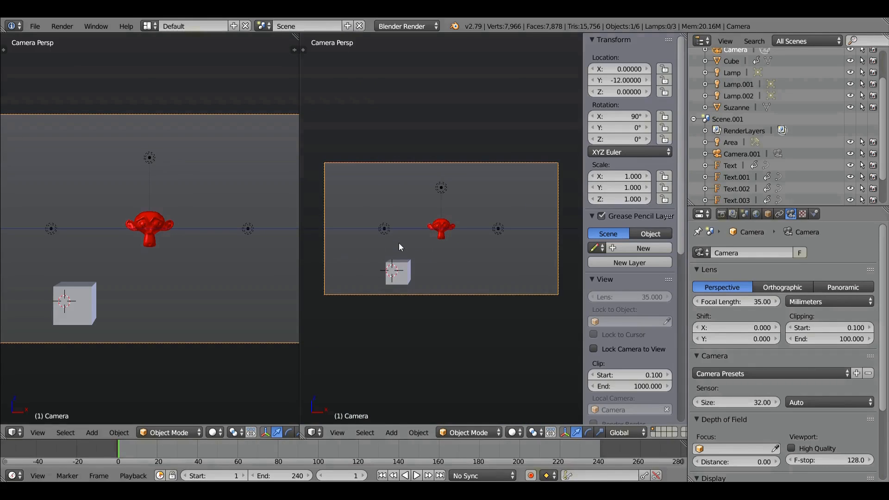
pyautogui.press('Home')
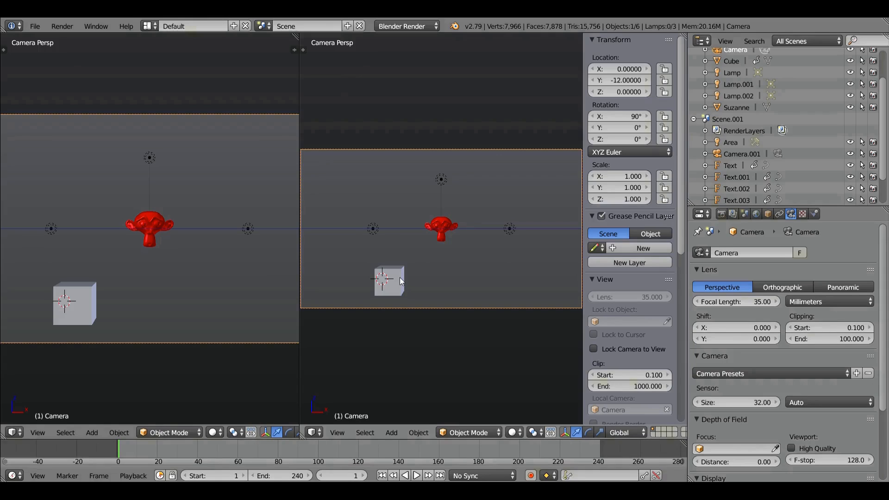
# Examine the diffuse material colours of the cube and the monkey head.
pyautogui.rightClick(442, 231)
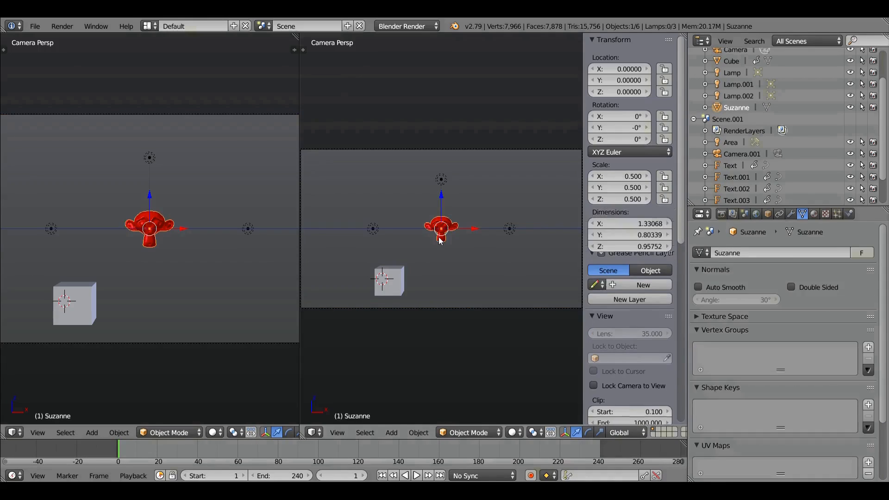
pyautogui.rightClick(393, 287)
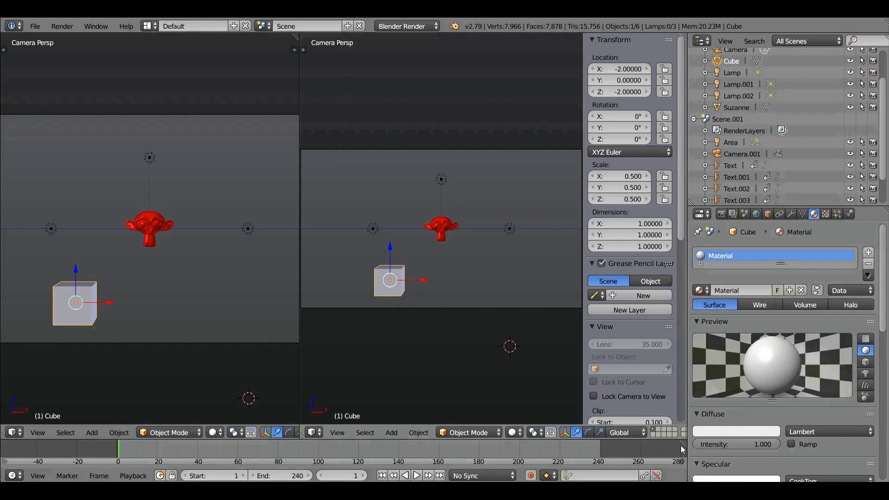
pyautogui.click(730, 432)
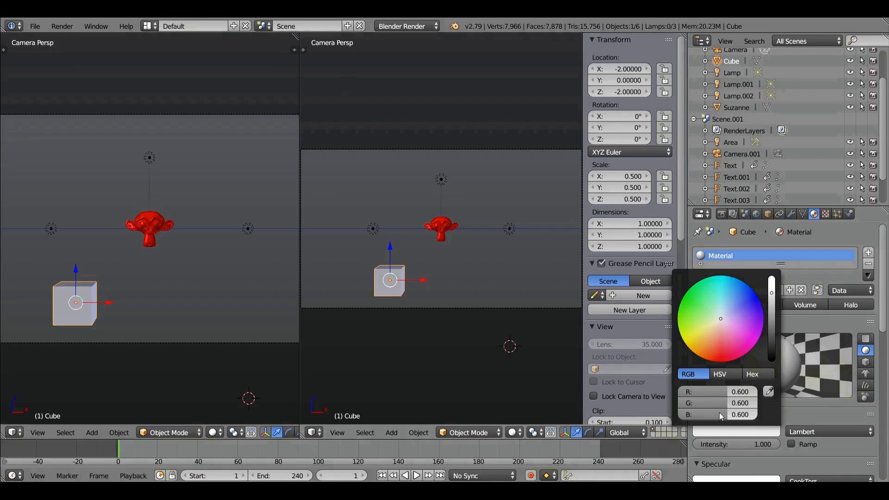
pyautogui.rightClick(437, 233)
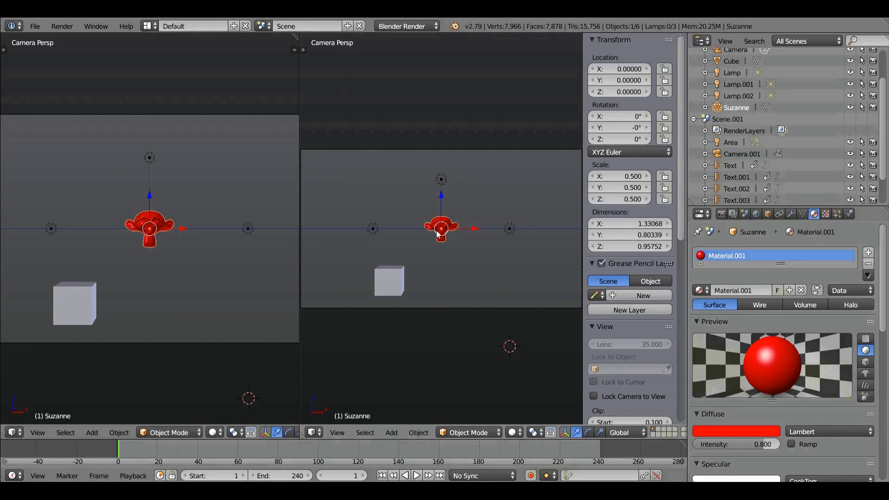
pyautogui.click(721, 433)
# Insert a Location keyframe for the cube at frame 1 and advance the timeline to frame 60.
pyautogui.rightClick(395, 287)
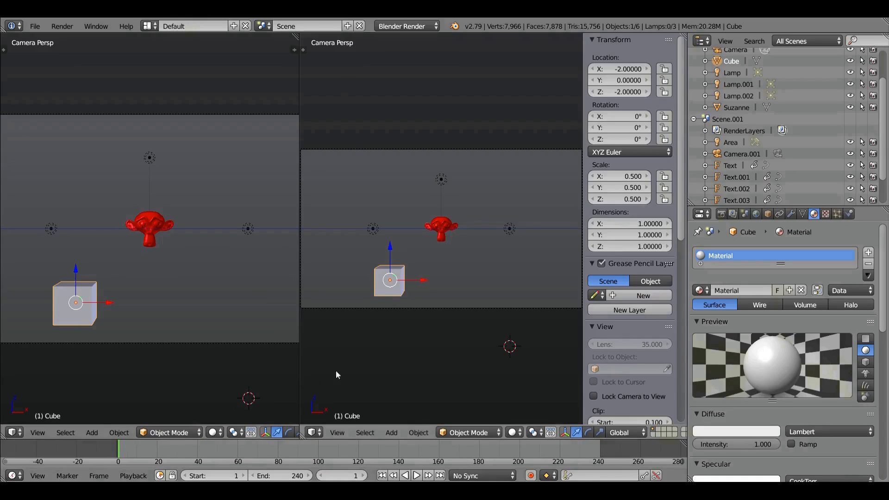
pyautogui.press('i')
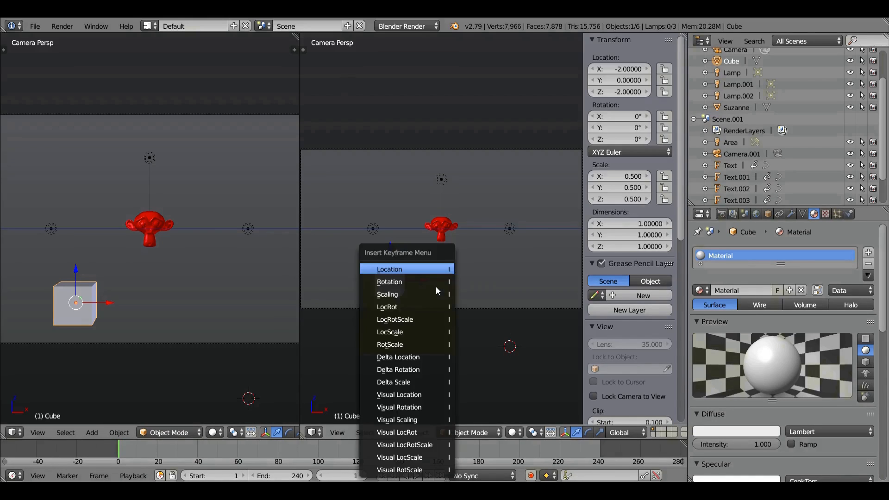
pyautogui.click(414, 270)
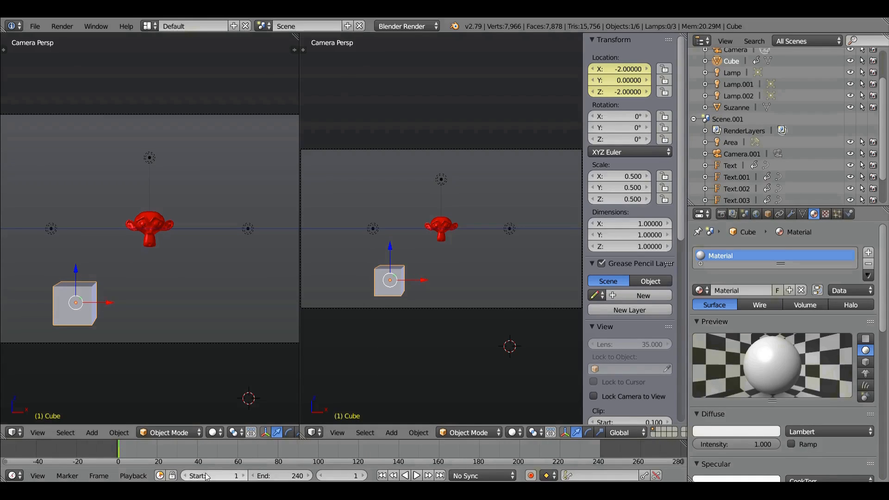
pyautogui.hotkey('alt', 'a')
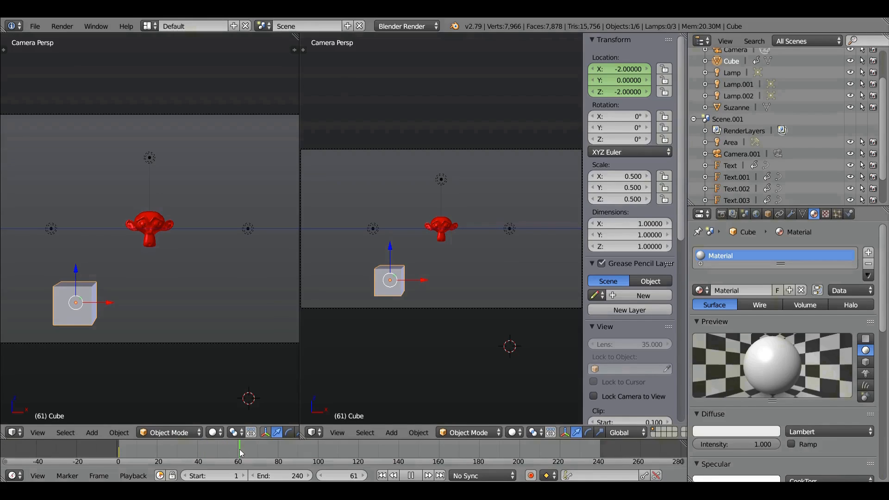
pyautogui.hotkey('alt', 'a')
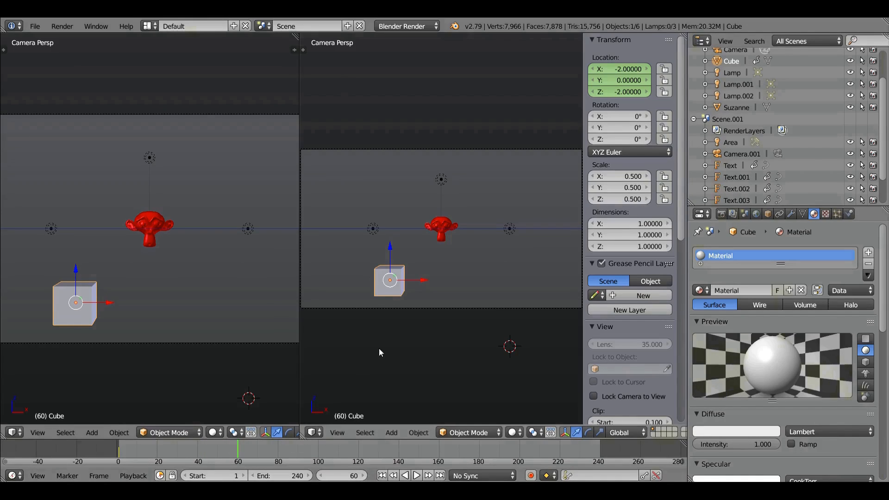
pyautogui.click(612, 69)
pyautogui.write('2')
pyautogui.press('Return')
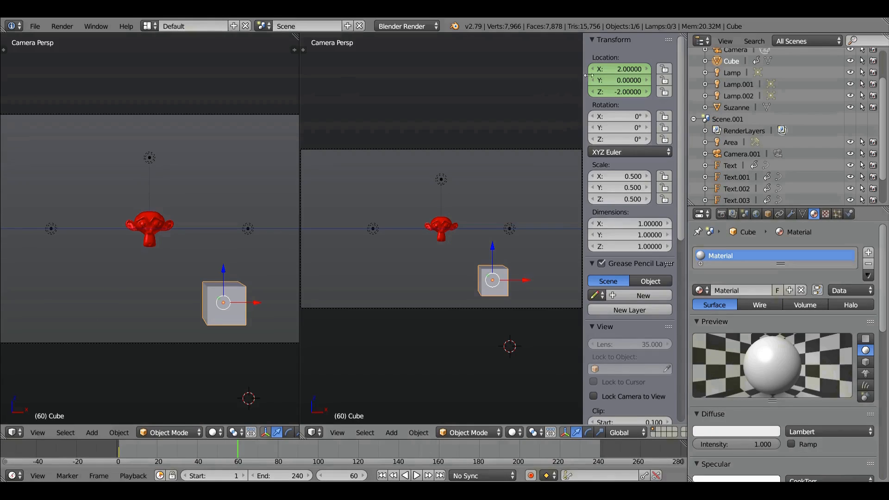
pyautogui.click(612, 74)
pyautogui.write('-')
pyautogui.write('2')
pyautogui.press('Return')
# Set the cube's Z location to 2 and insert a Location keyframe at frame 60.
pyautogui.click(610, 92)
pyautogui.write('8')
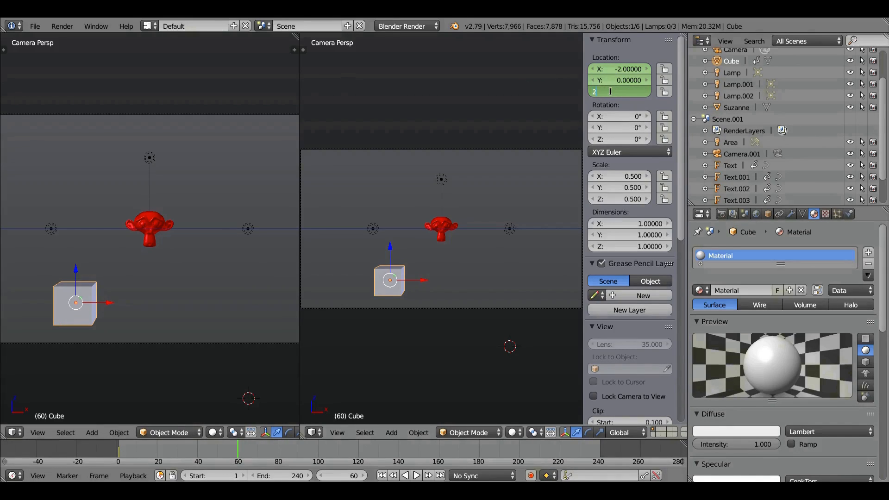
pyautogui.press('Return')
pyautogui.click(544, 101)
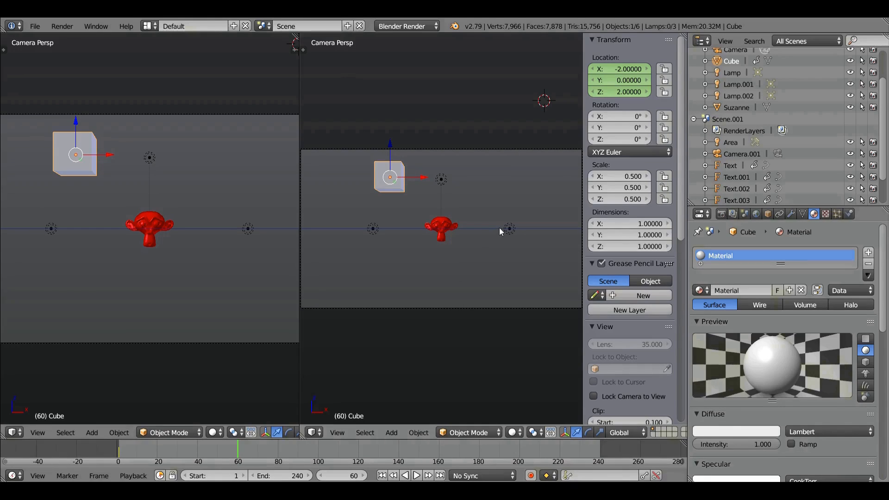
pyautogui.press('i')
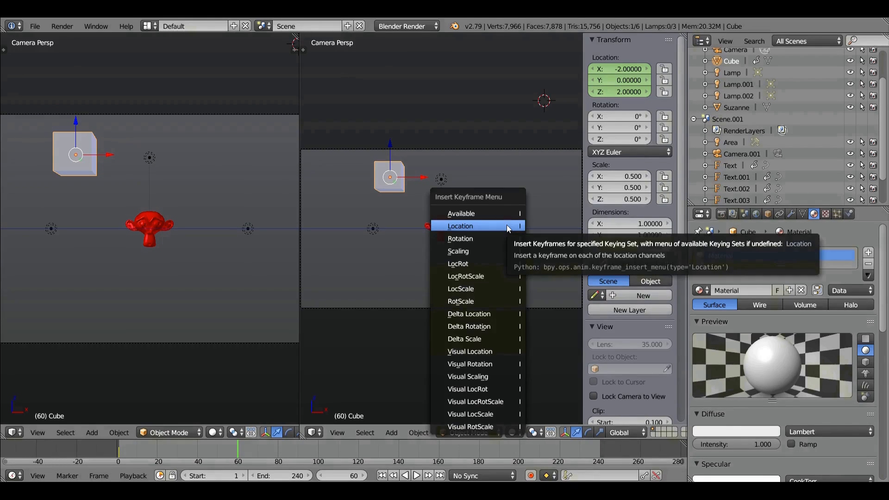
pyautogui.click(508, 226)
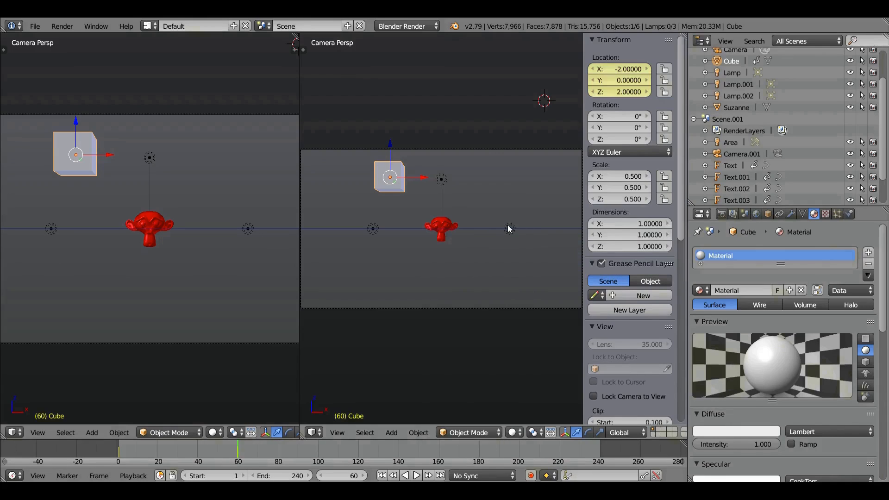
# Move the timeline to frame 120, set the cube's X location to 2 and insert a Location keyframe.
pyautogui.hotkey('alt', 'a')
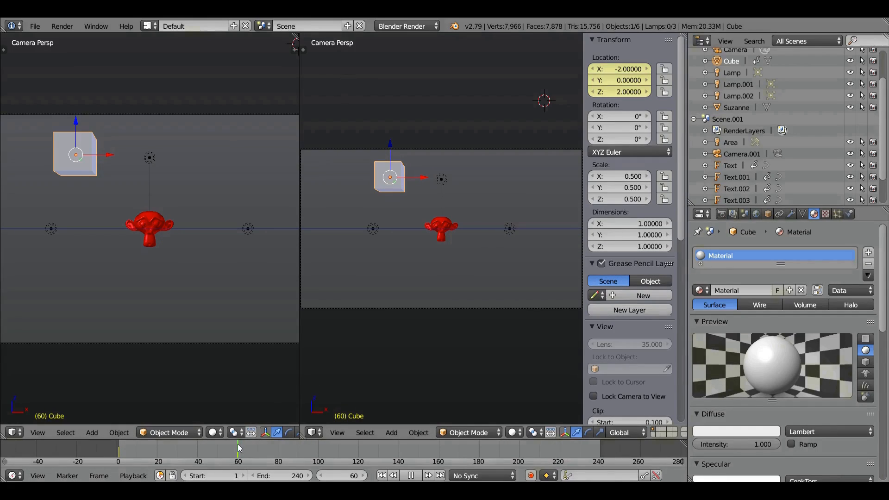
pyautogui.moveTo(297, 454); pyautogui.dragTo(358, 463)
pyautogui.hotkey('alt', 'a')
pyautogui.click(620, 75)
pyautogui.write('2')
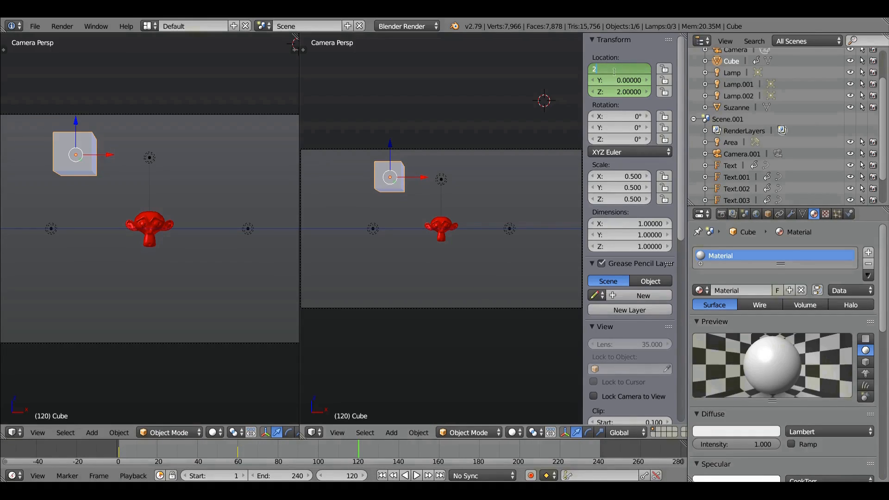
pyautogui.press('Return')
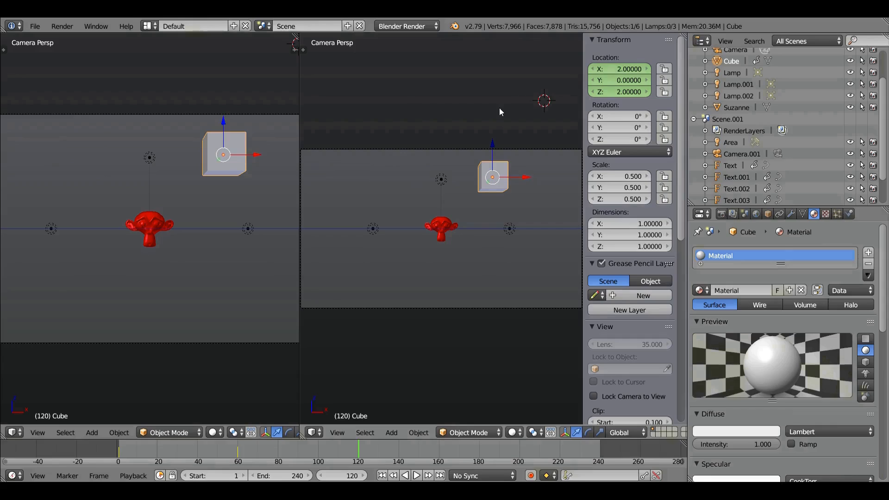
pyautogui.press('i')
pyautogui.click(471, 268)
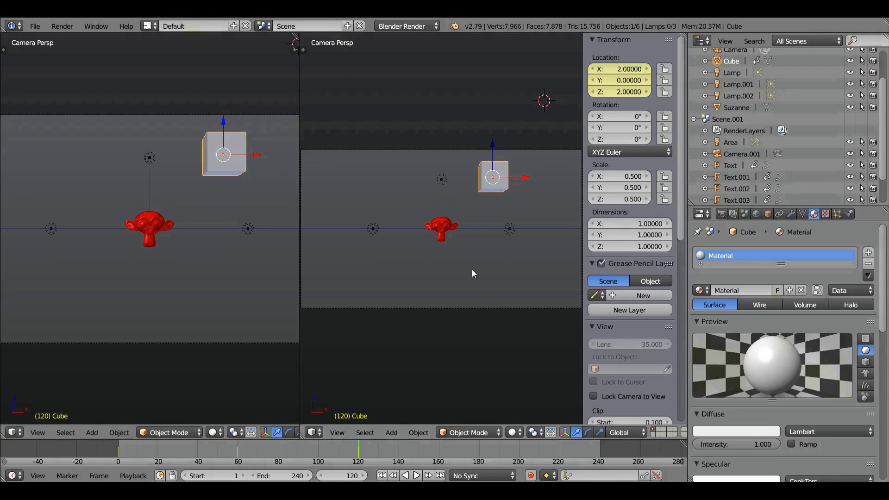
# Set the cube's Z location to -2 and insert a Location keyframe for it at frame 180.
pyautogui.click(617, 92)
pyautogui.press('BackSpace')
pyautogui.write('-2')
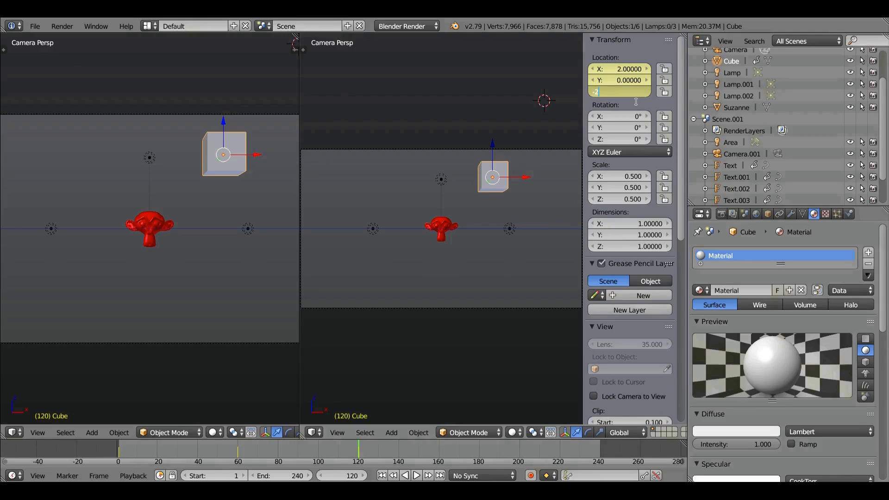
pyautogui.press('Return')
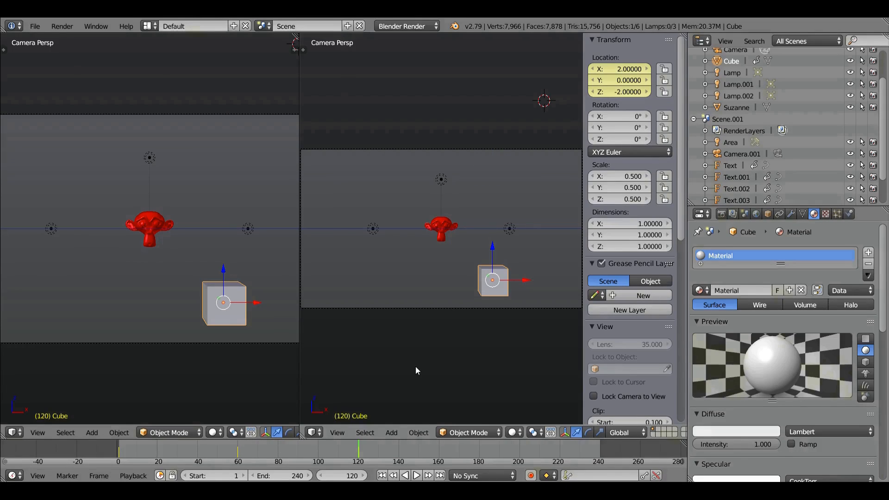
pyautogui.press('i')
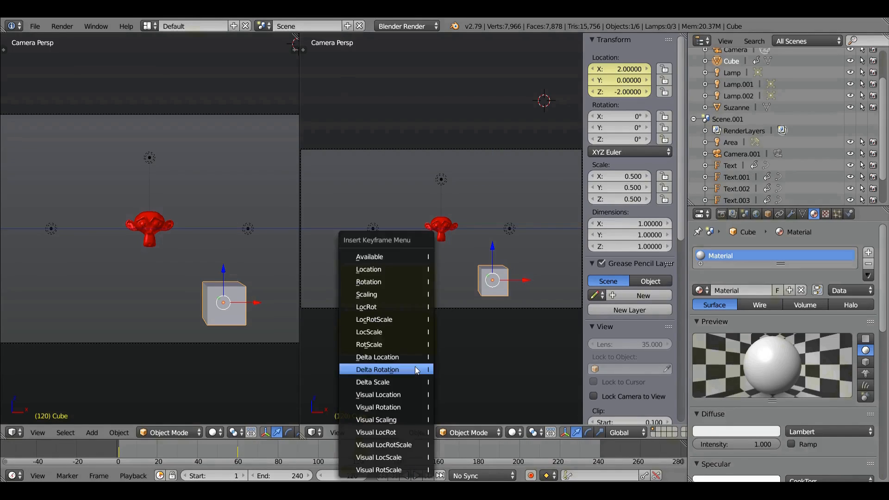
pyautogui.click(384, 269)
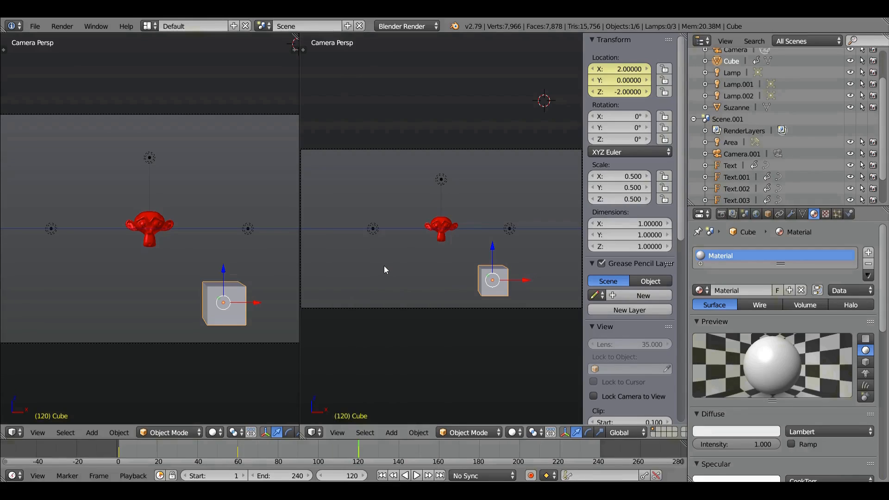
pyautogui.press('Up')
pyautogui.click(484, 379)
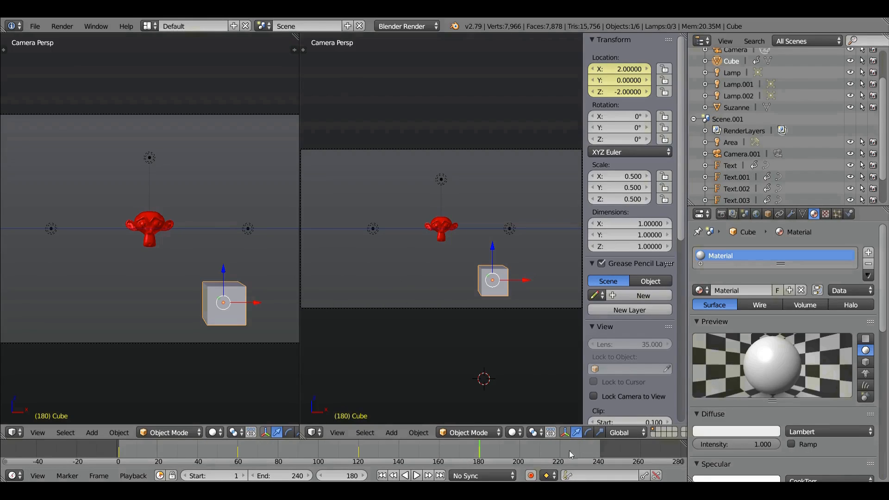
# Advance to frame 240, set the cube's X location to -2 and insert a Location keyframe.
pyautogui.hotkey('alt', 'a')
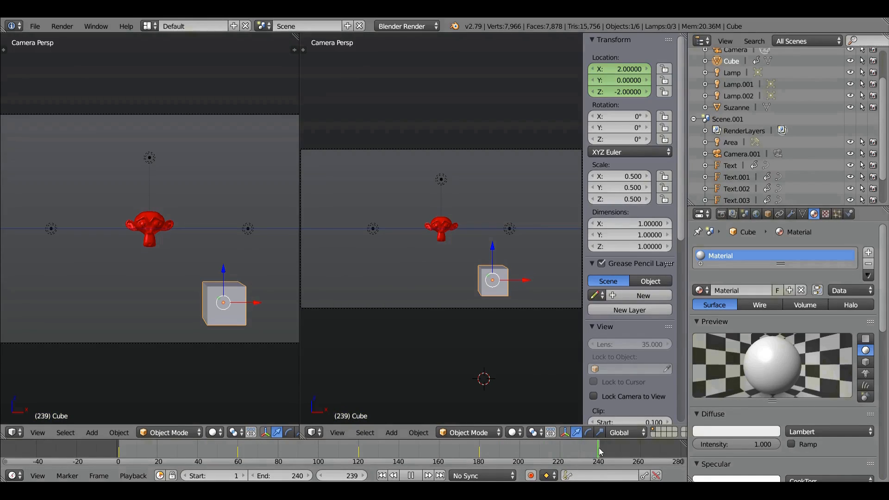
pyautogui.hotkey('alt', 'a')
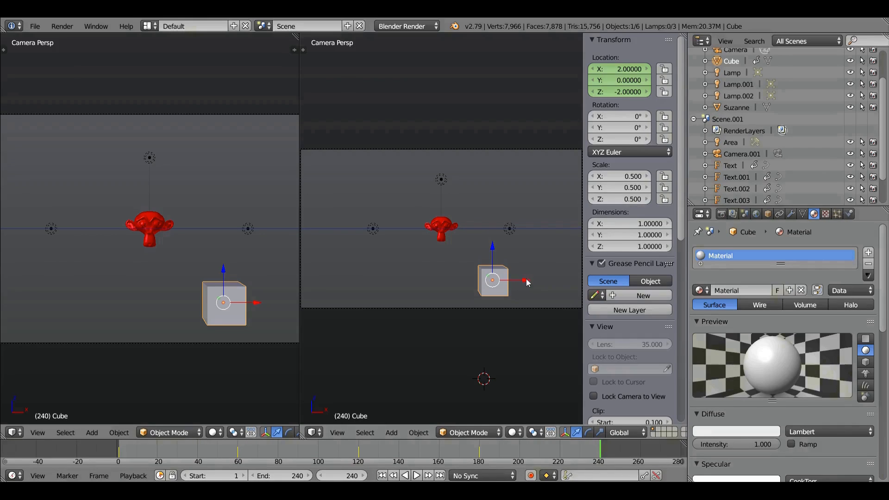
pyautogui.click(622, 71)
pyautogui.press('BackSpace')
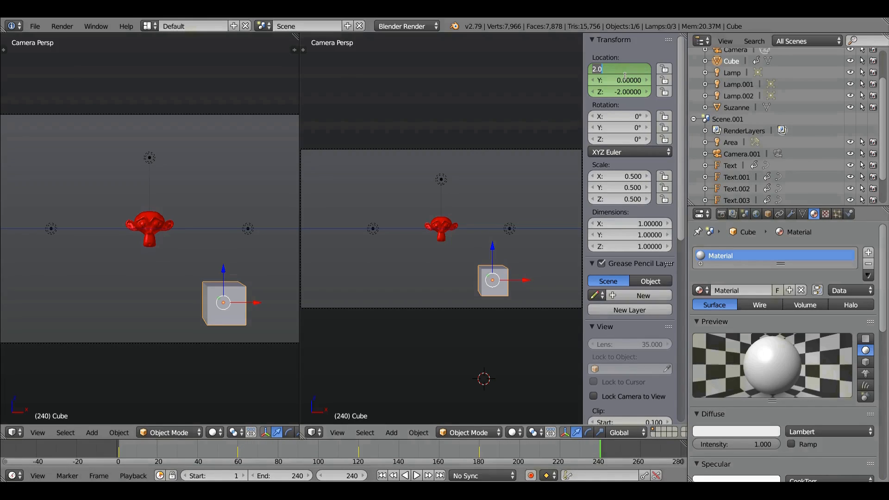
pyautogui.write('-2')
pyautogui.press('Return')
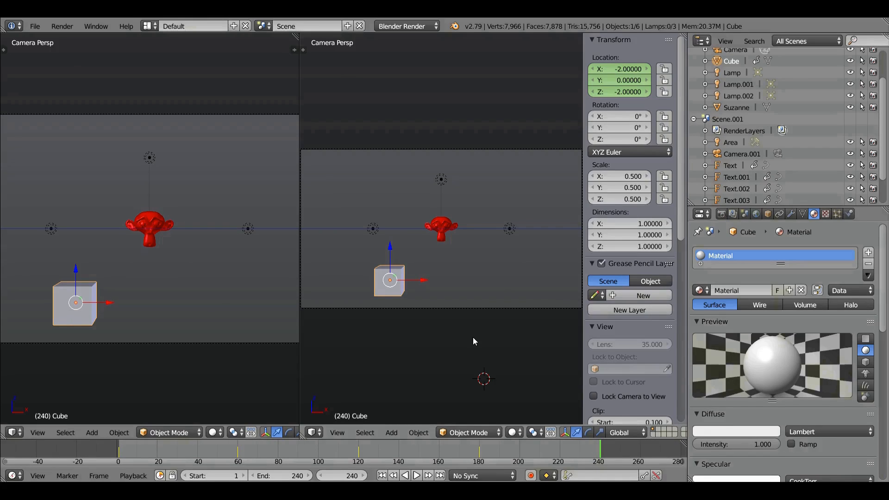
pyautogui.press('i')
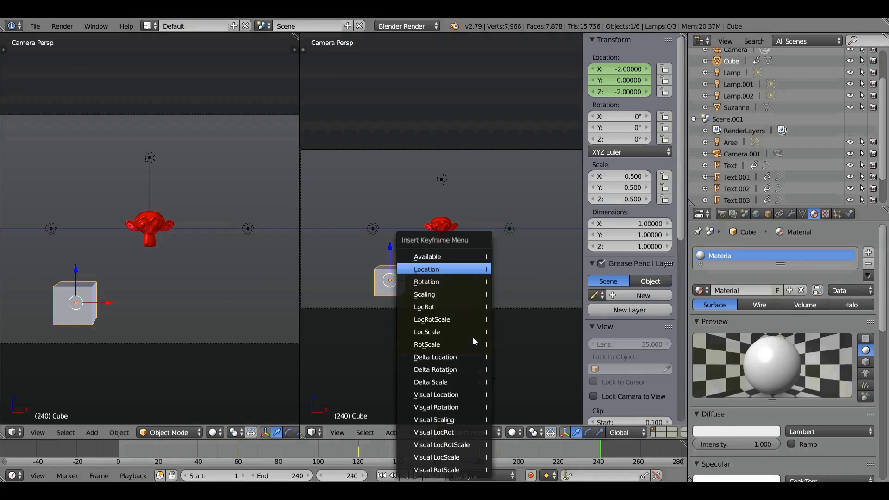
pyautogui.click(439, 270)
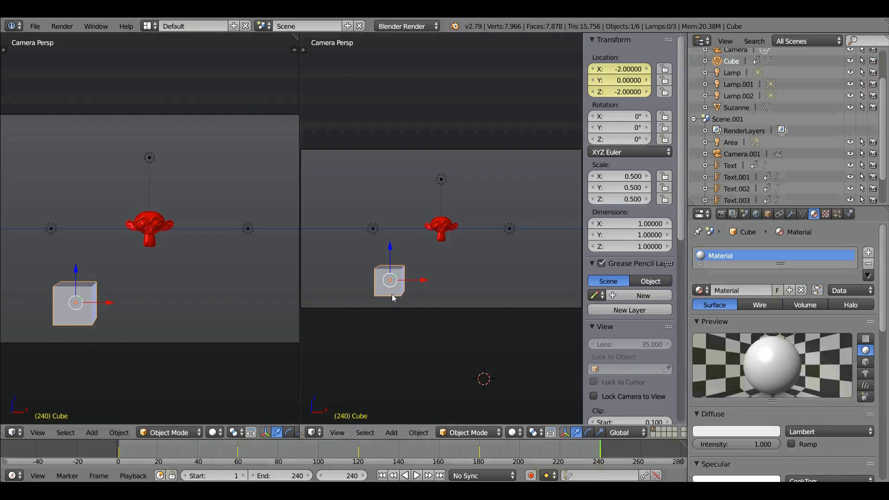
# Select the monkey head, return the timeline to frame 1 and insert a Rotation keyframe.
pyautogui.click(443, 236)
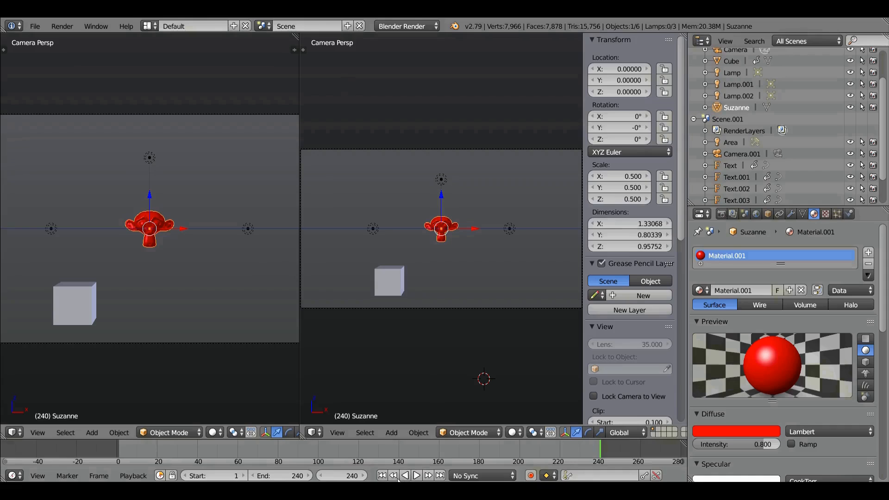
pyautogui.click(382, 476)
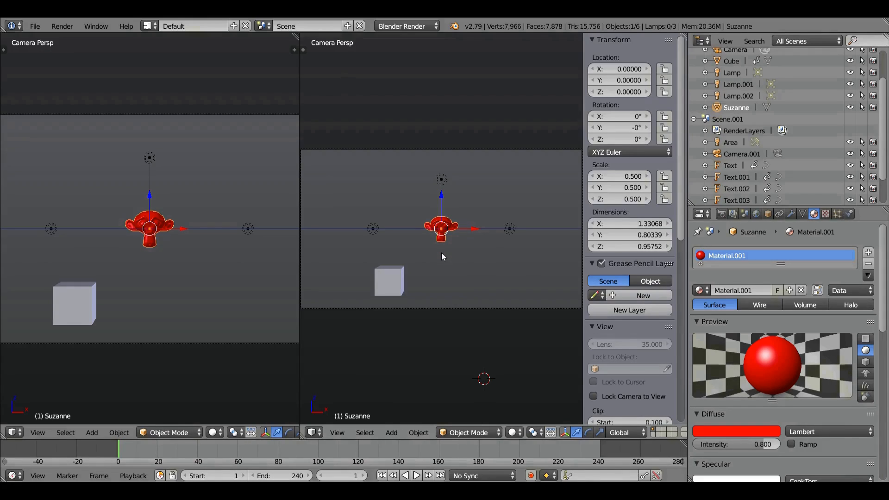
pyautogui.press('i')
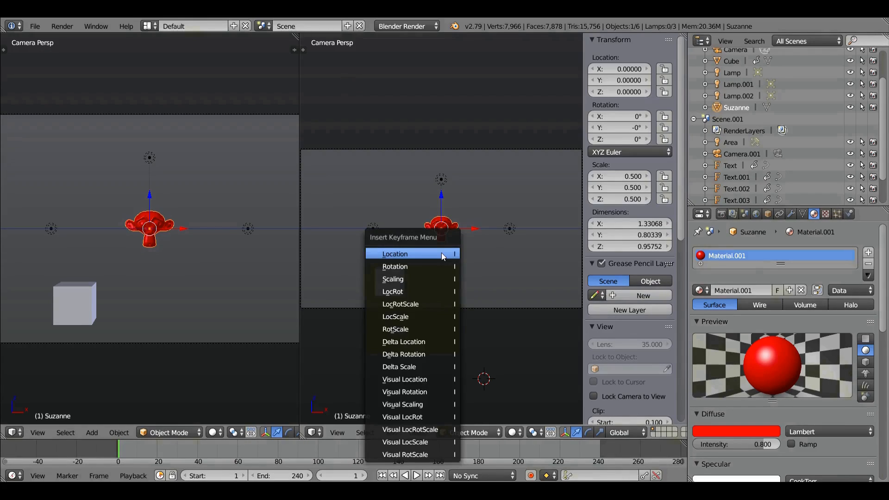
pyautogui.click(421, 268)
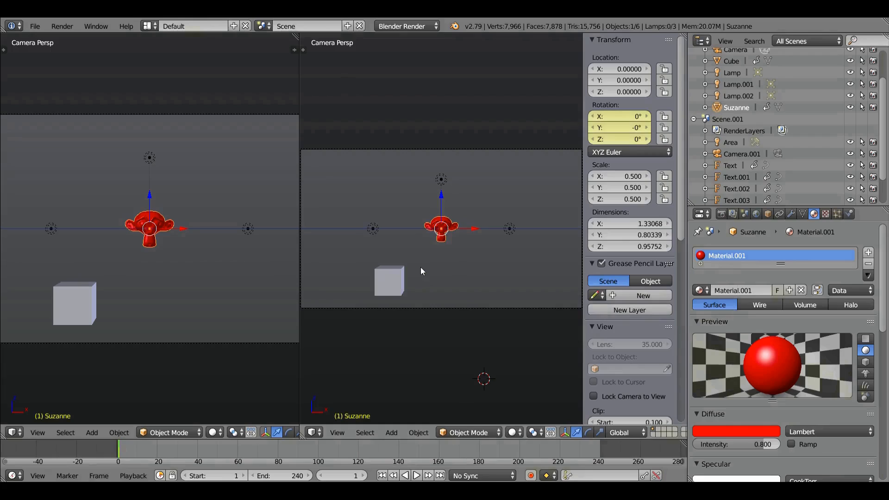
# At frame 60, set the monkey head's Z rotation to 90° and insert a Rotation keyframe.
pyautogui.click(238, 451)
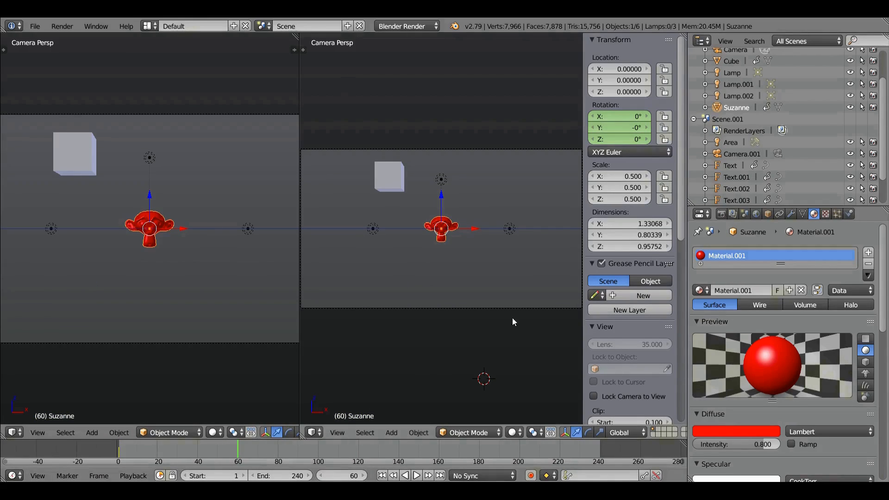
pyautogui.click(622, 141)
pyautogui.write('90')
pyautogui.press('Return')
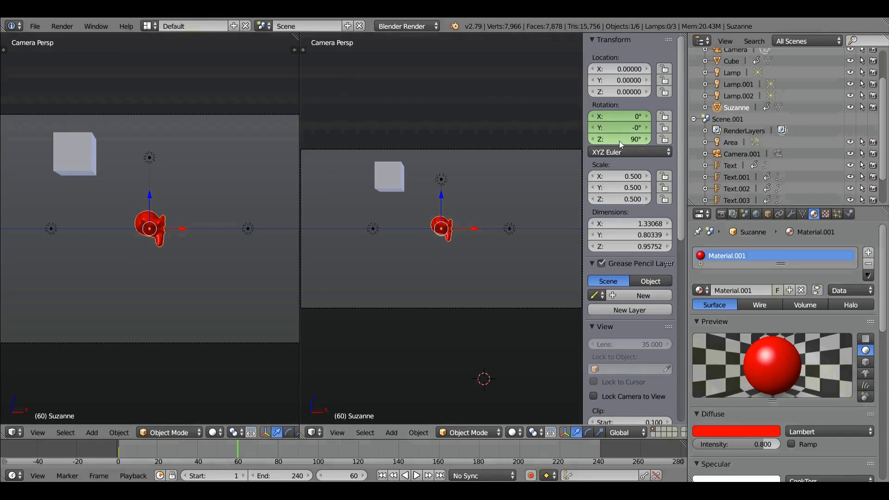
pyautogui.click(543, 345)
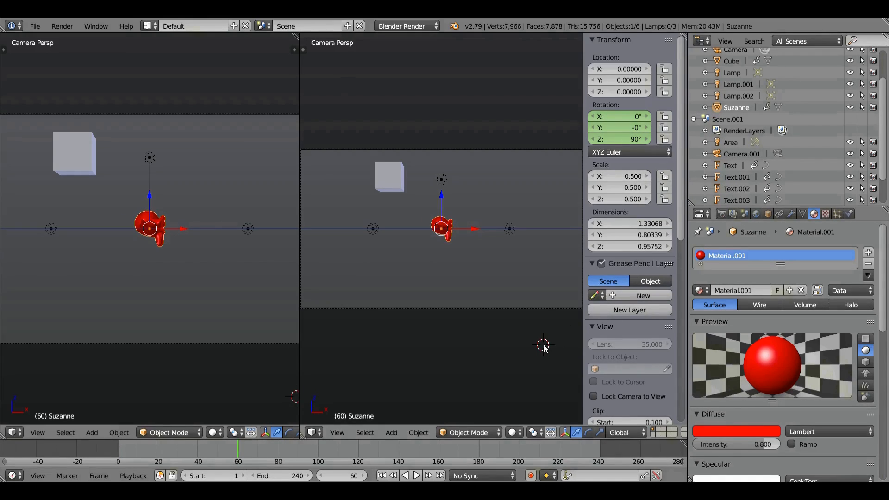
pyautogui.press('i')
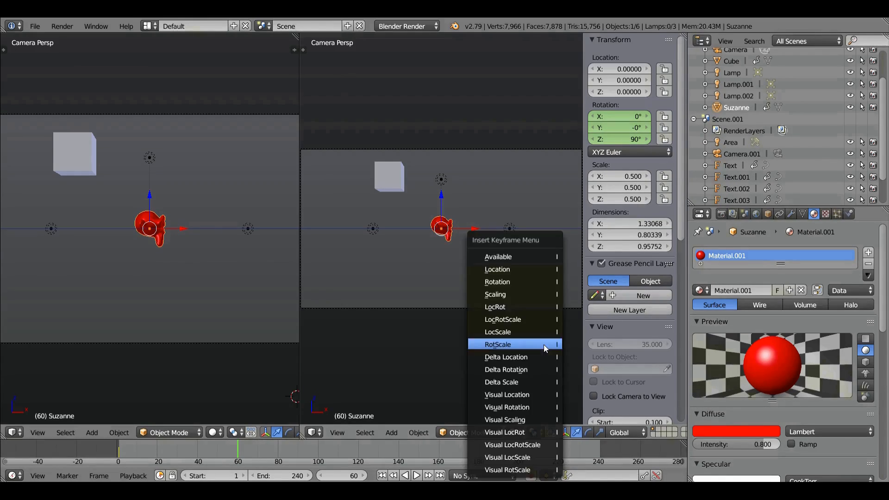
pyautogui.click(511, 282)
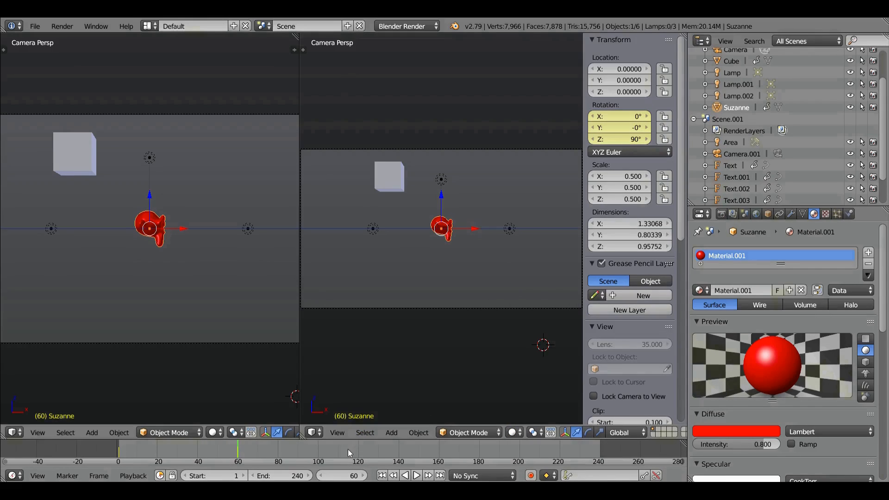
# At frame 120, set the monkey head's Z rotation to 180° and insert a Rotation keyframe.
pyautogui.moveTo(237, 443); pyautogui.dragTo(358, 443)
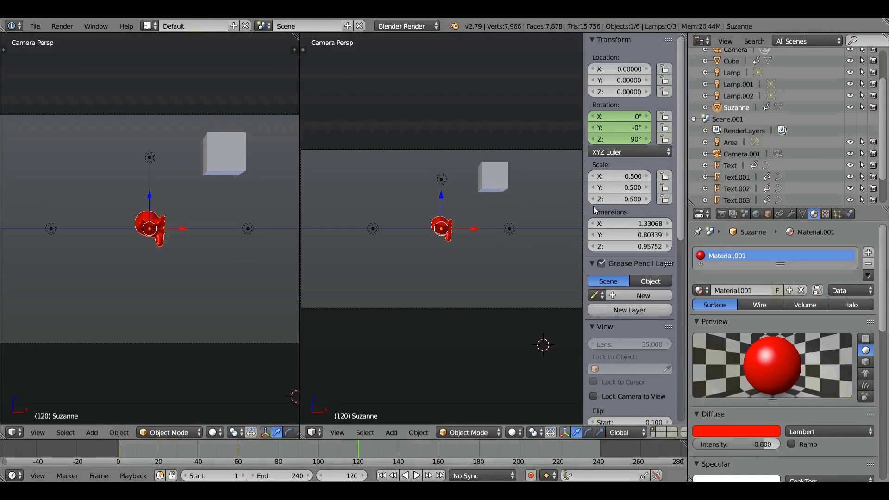
pyautogui.click(627, 139)
pyautogui.write('180')
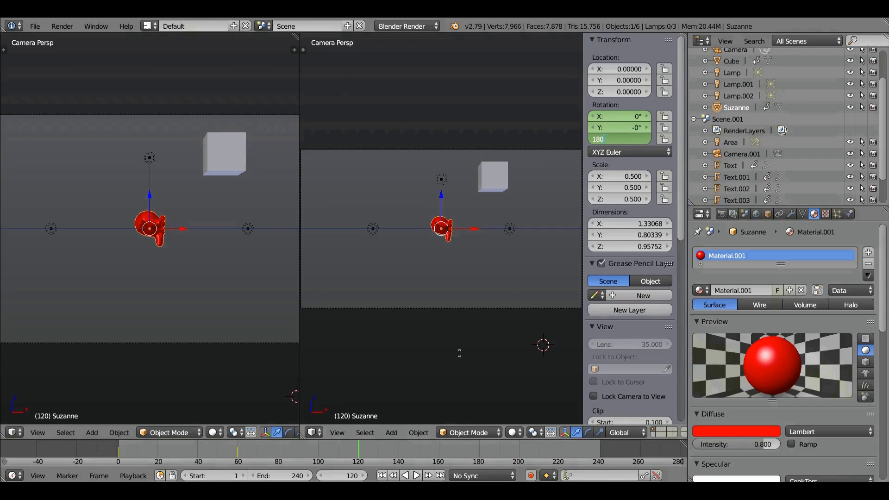
pyautogui.press('Return')
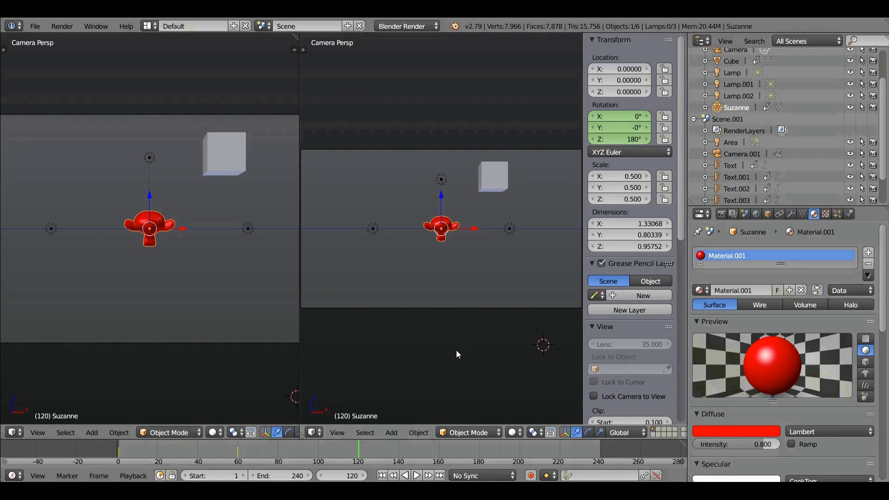
pyautogui.press('i')
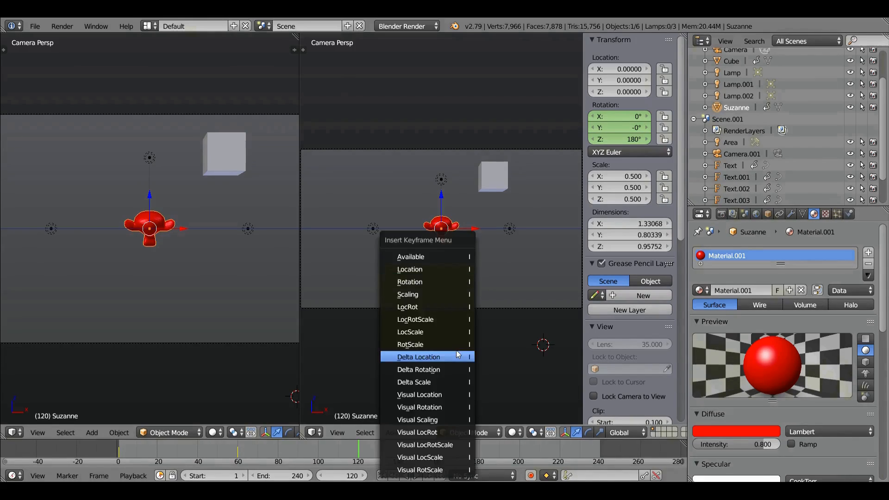
pyautogui.click(430, 281)
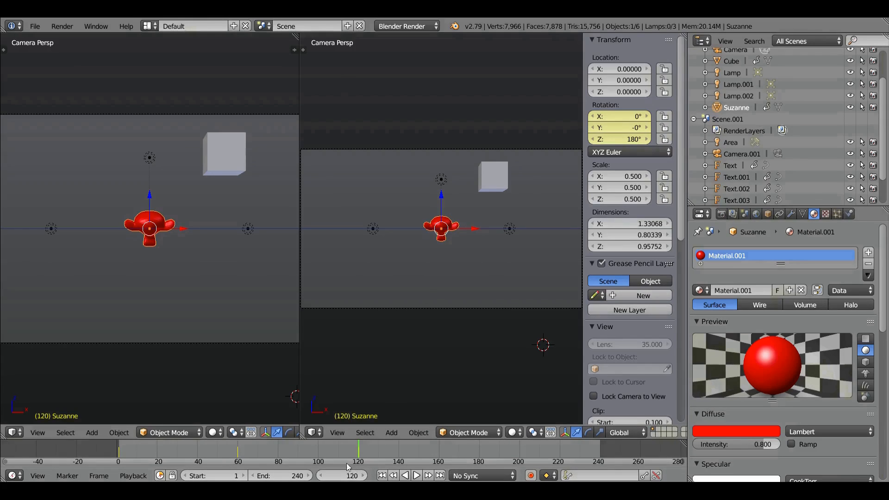
# At frame 180, set the monkey head's Z rotation to 270° and insert a Rotation keyframe.
pyautogui.hotkey('alt', 'a')
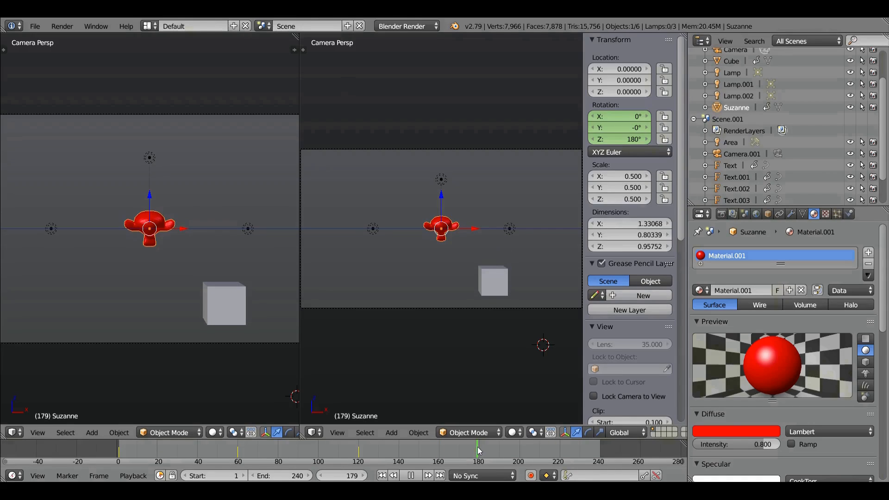
pyautogui.hotkey('alt', 'a')
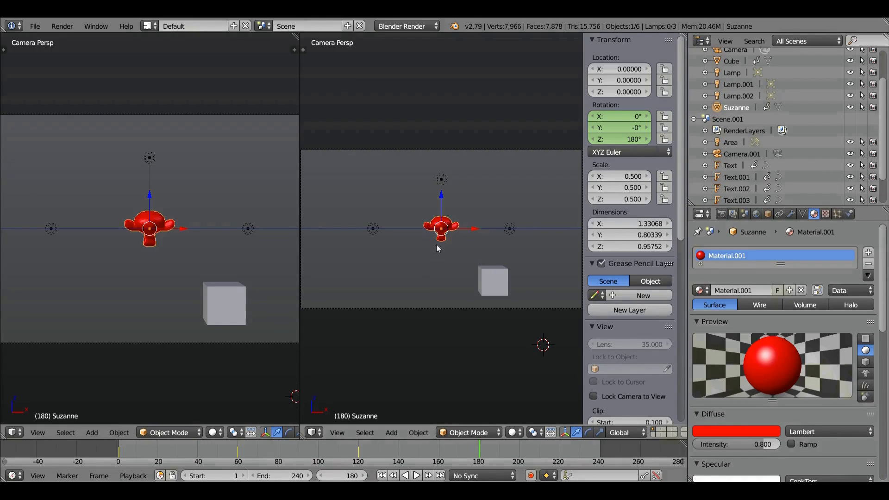
pyautogui.click(613, 138)
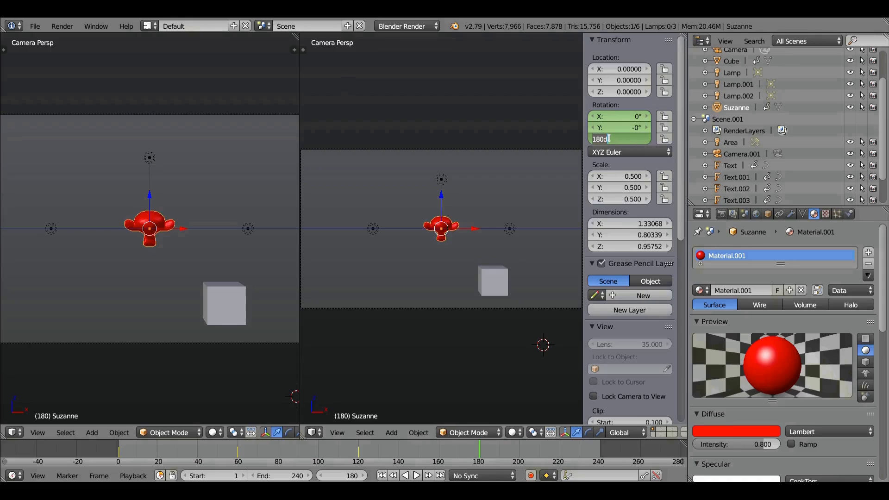
pyautogui.write('27')
pyautogui.press('Return')
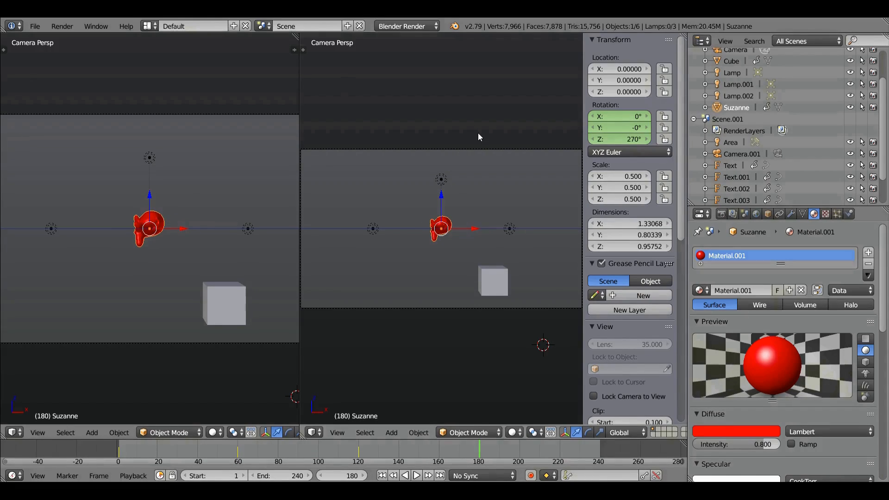
pyautogui.press('i')
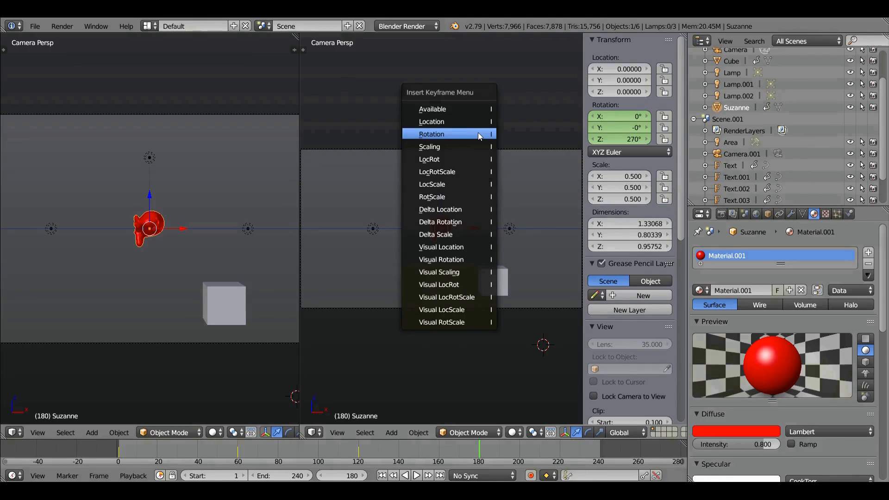
pyautogui.click(478, 135)
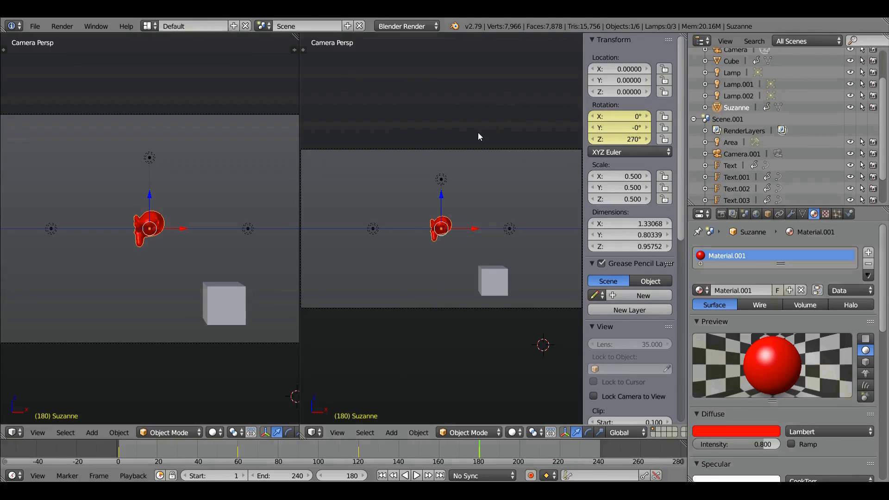
# At frame 240, set the monkey head's Z rotation to 360° and insert a Rotation keyframe.
pyautogui.click(600, 445)
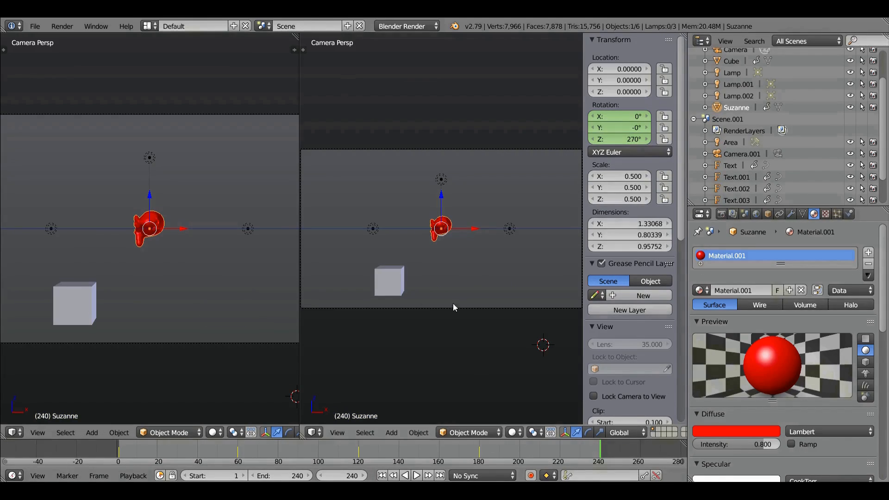
pyautogui.click(609, 139)
pyautogui.write('360')
pyautogui.press('Return')
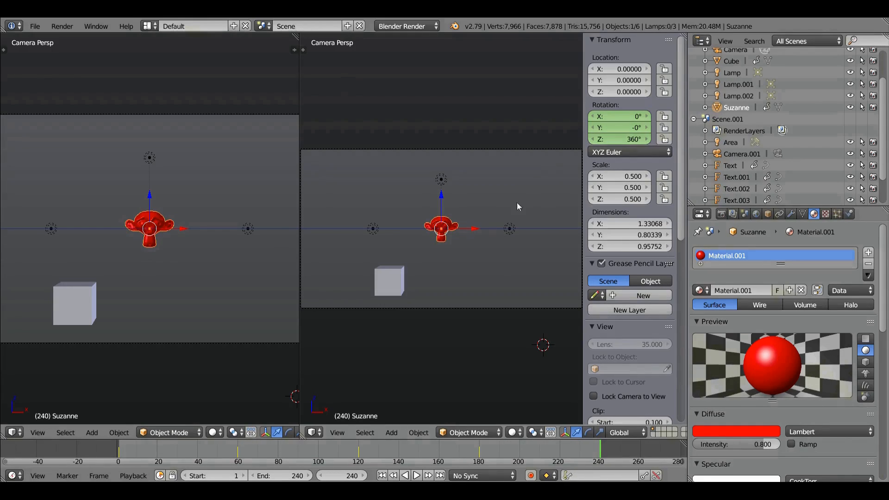
pyautogui.press('i')
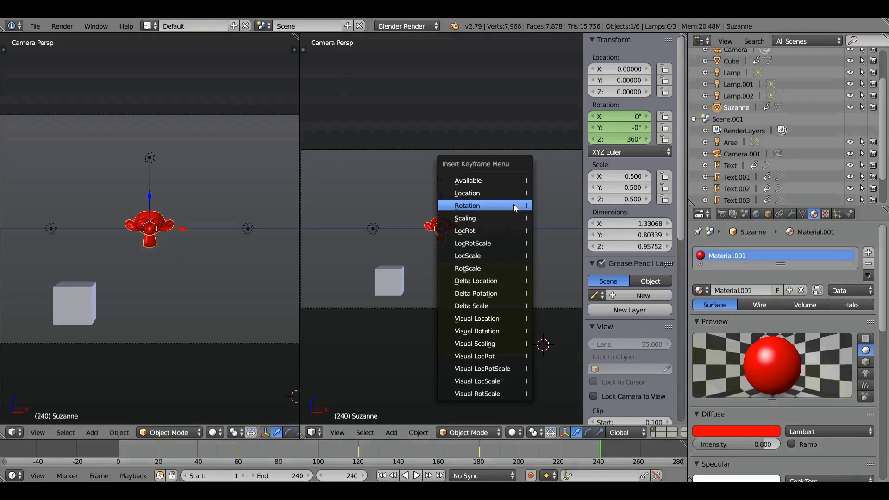
pyautogui.click(514, 205)
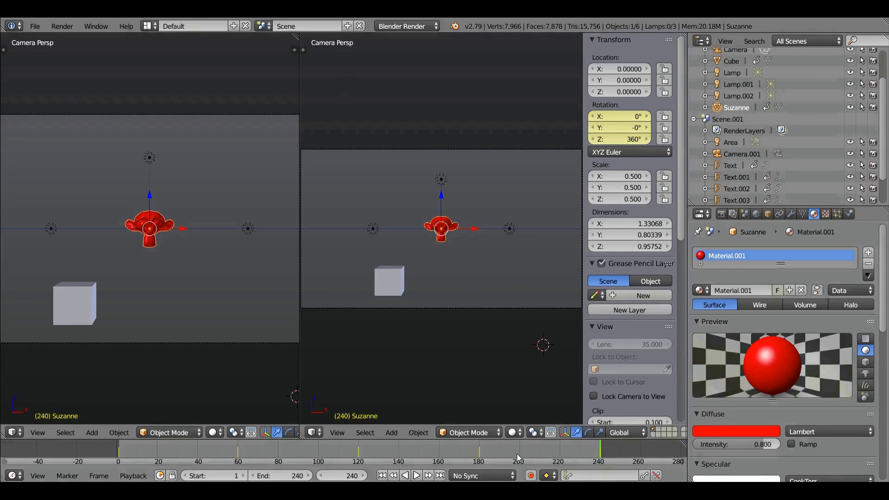
# Play the animation from frame 1, stop it, and save the project over S3-DEMO-FILE.blend.
pyautogui.click(382, 475)
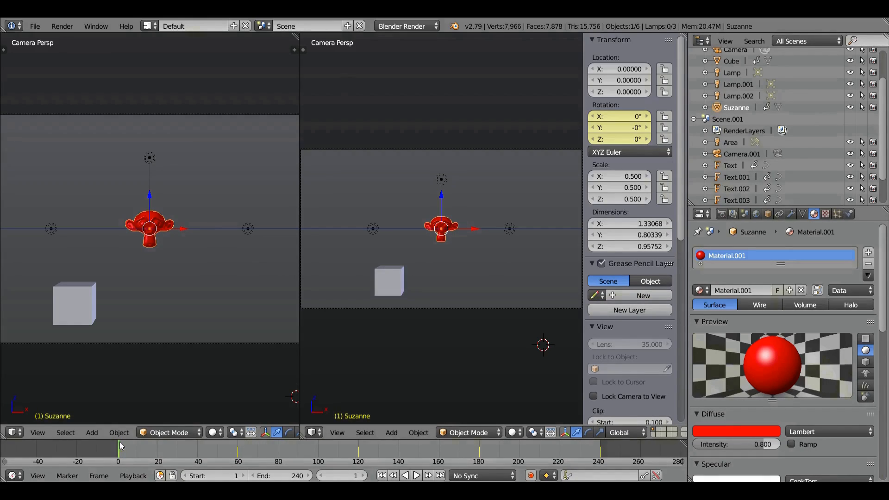
pyautogui.click(417, 475)
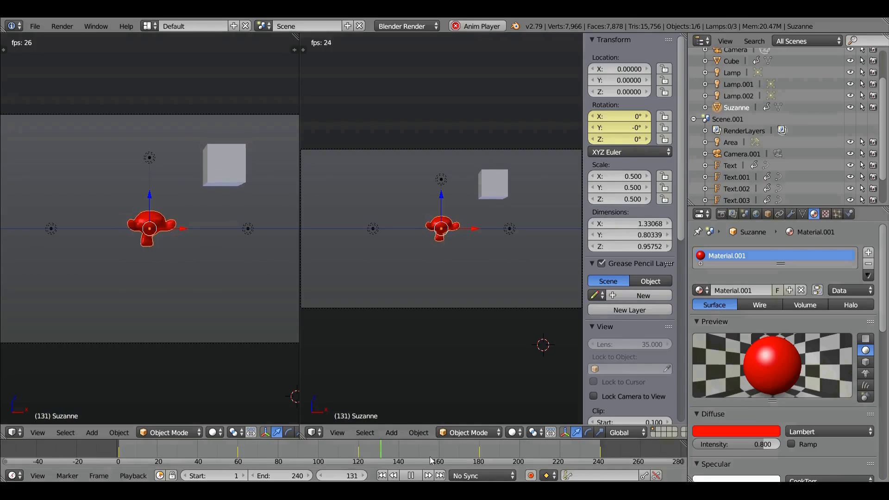
pyautogui.click(410, 475)
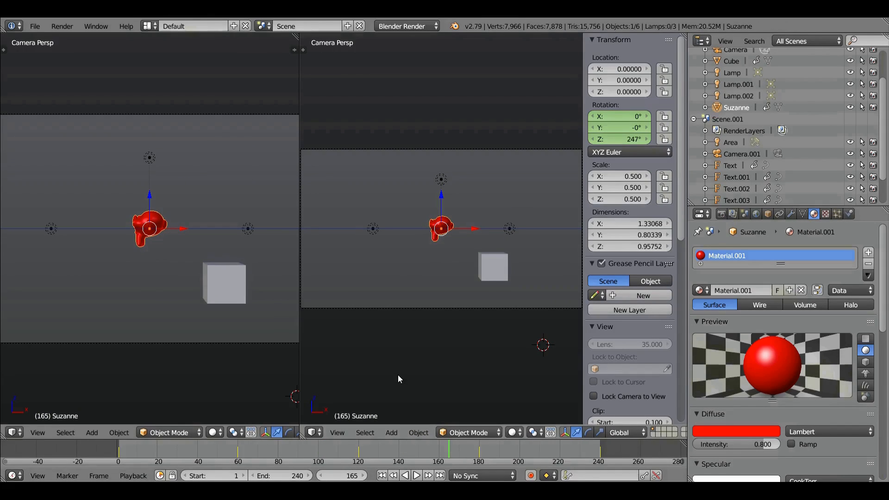
pyautogui.hotkey('ctrl', 's')
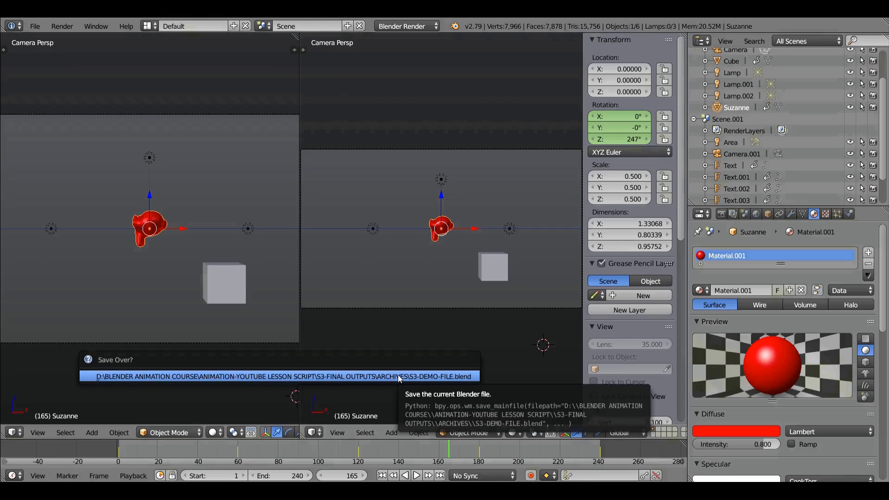
pyautogui.click(392, 376)
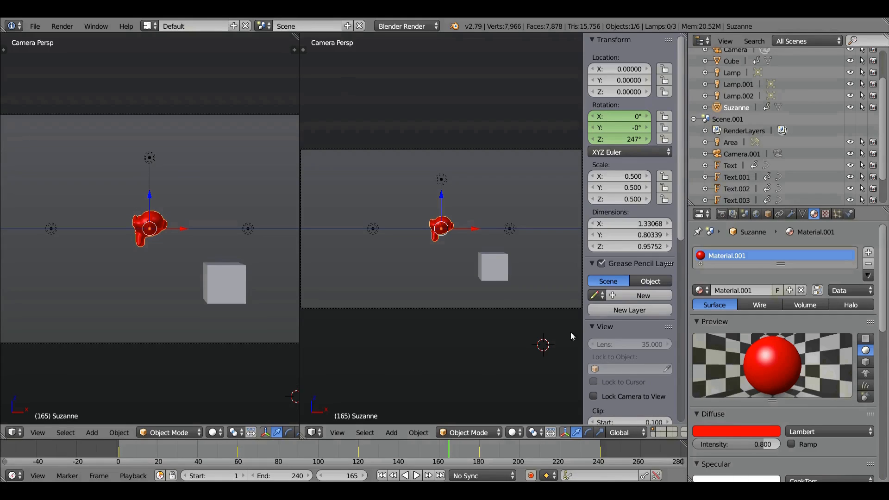
# Show the scene's render settings and enlarge the properties editor upward to expose the output and encoding options.
pyautogui.click(721, 214)
pyautogui.scroll(-8, 846, 253)
pyautogui.scroll(12, 861, 273)
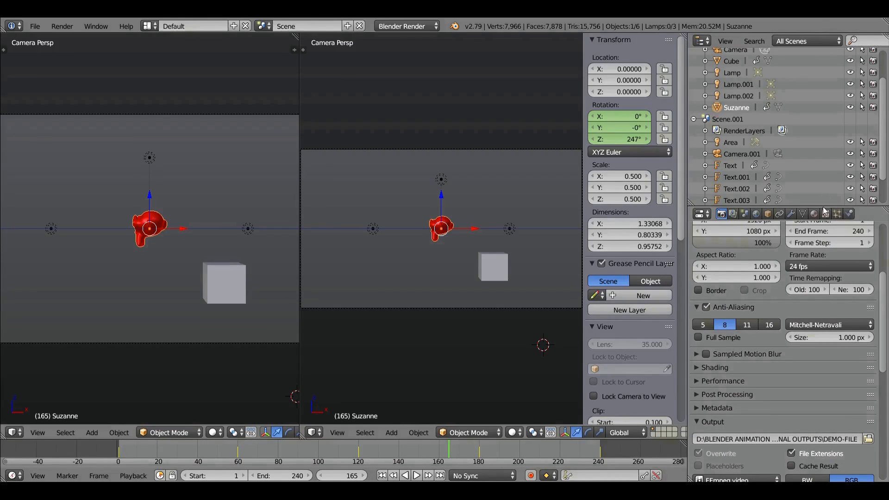
pyautogui.moveTo(824, 210); pyautogui.dragTo(825, 132)
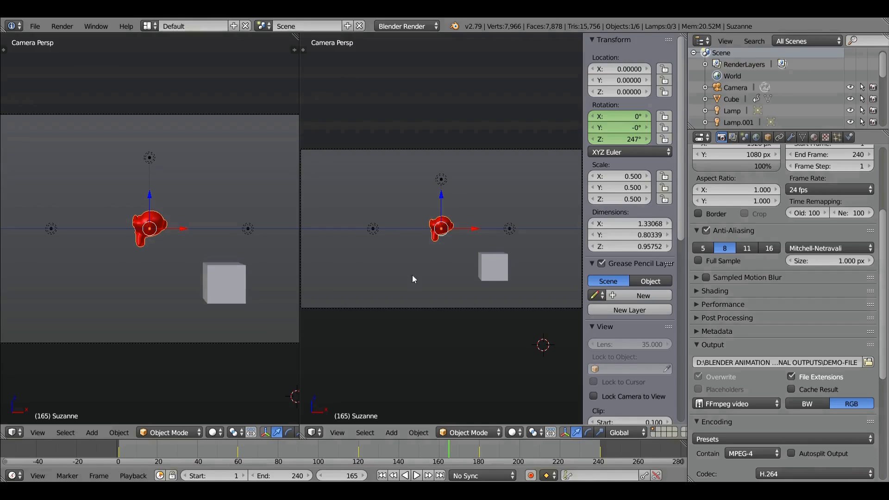
# Return the timeline to frame 1 and append 130922 to the render output file name, making it DEMO-FILE130922.
pyautogui.click(381, 476)
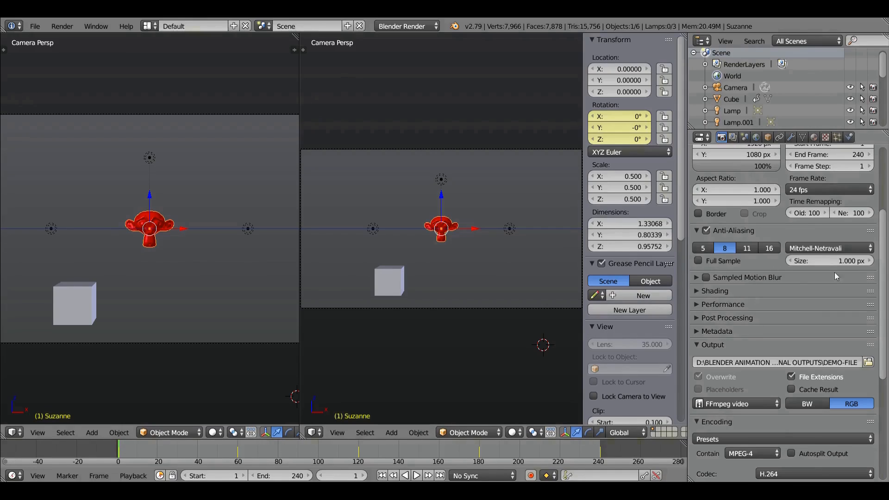
pyautogui.scroll(6, 835, 276)
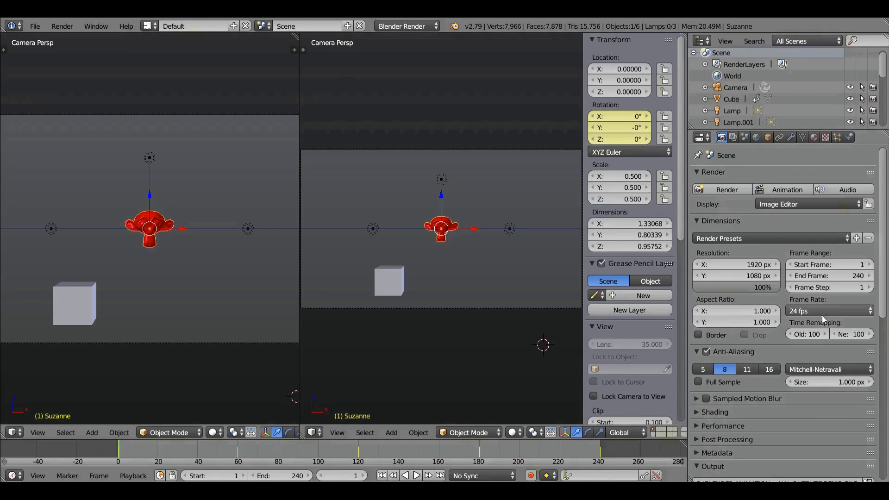
pyautogui.scroll(-6, 821, 315)
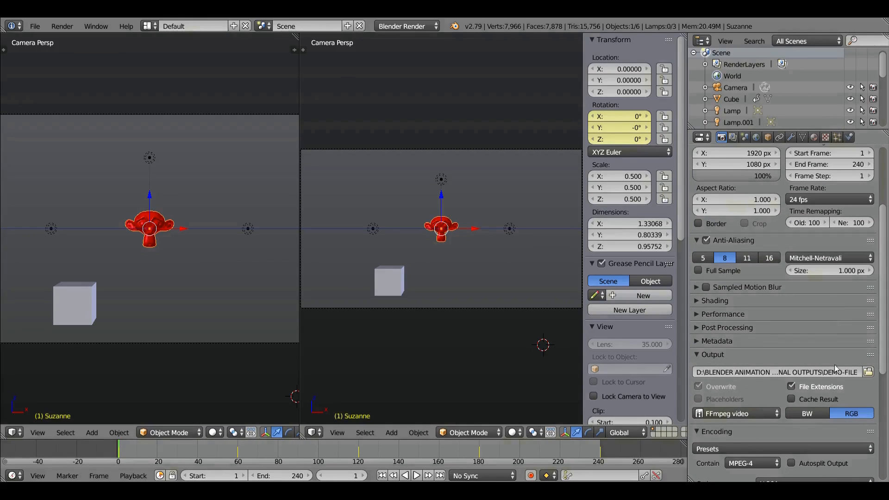
pyautogui.click(858, 373)
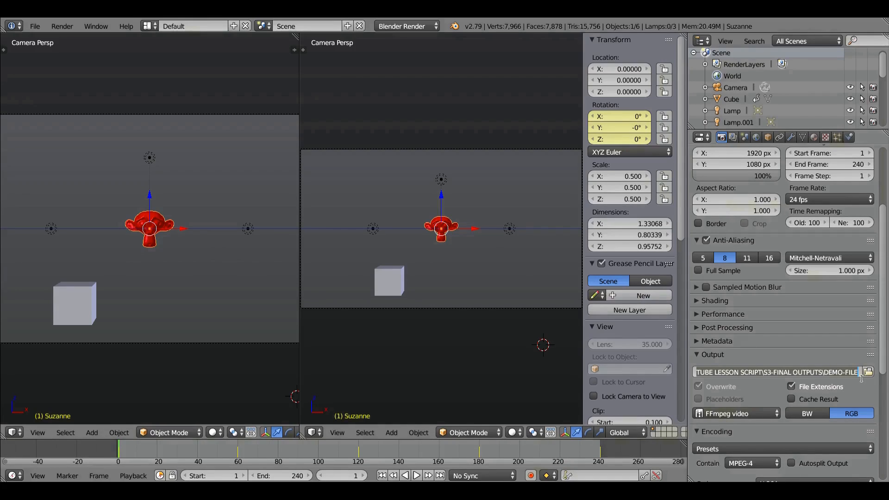
pyautogui.click(861, 378)
pyautogui.write('130922')
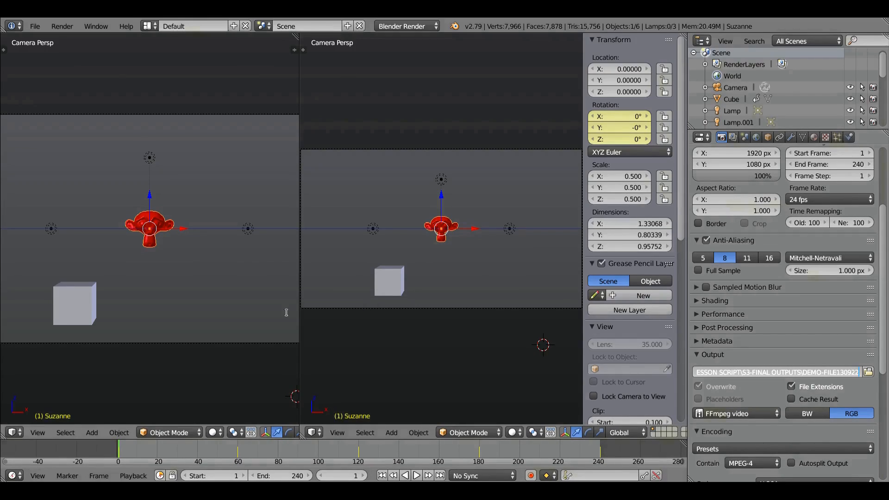
# Start rendering the full animation to the output video file.
pyautogui.click(37, 29)
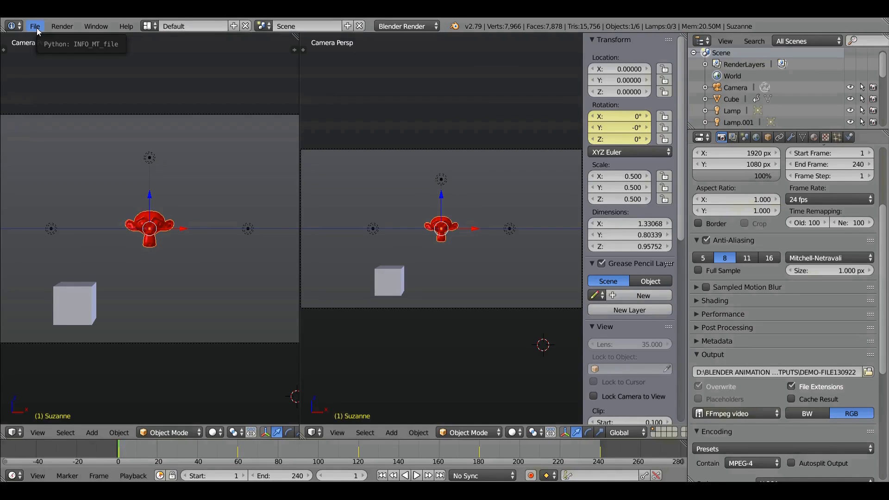
pyautogui.click(67, 28)
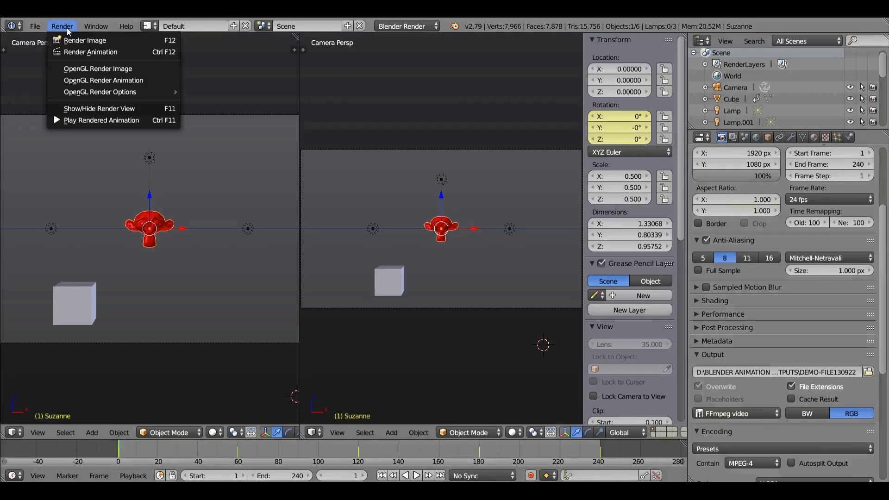
pyautogui.click(72, 52)
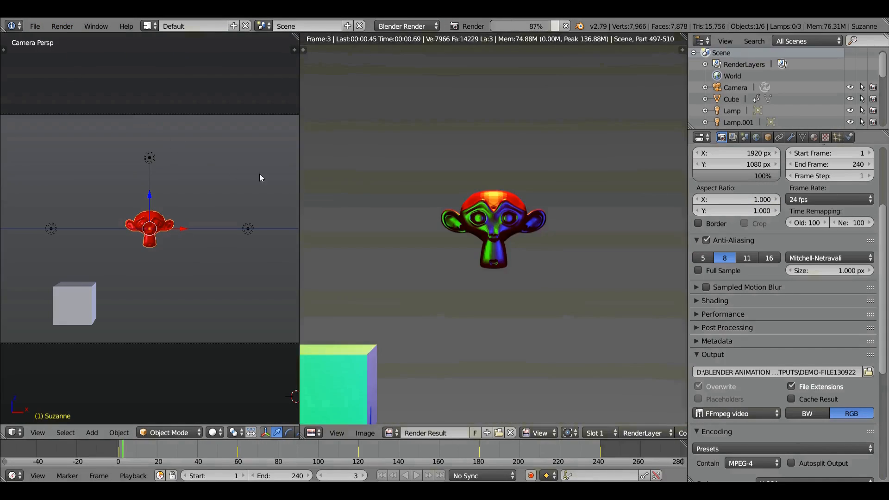